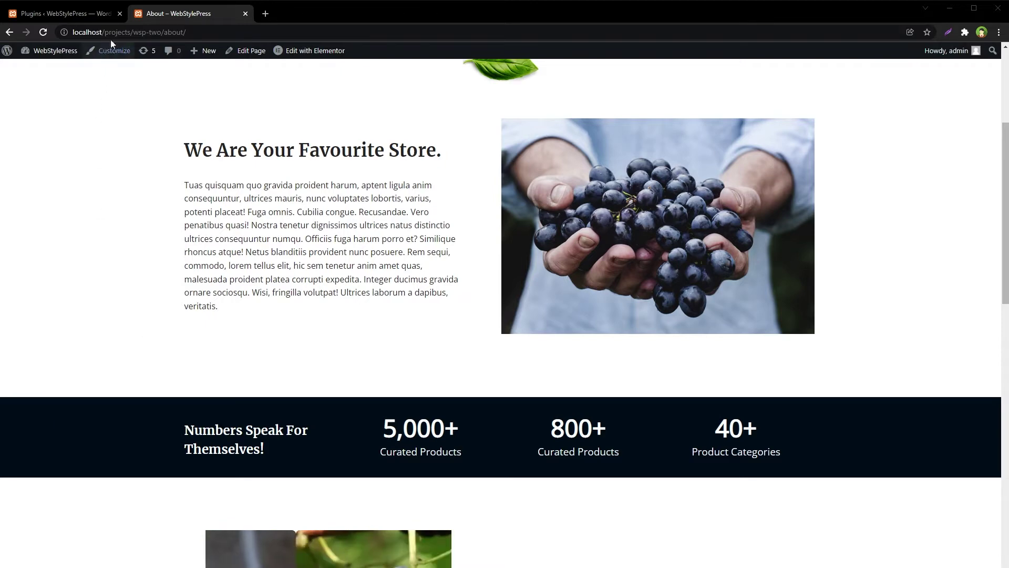
Search the plugin directory for 'SVG Flags', then install and activate the plugin.
left_click(97, 14)
left_click(170, 80)
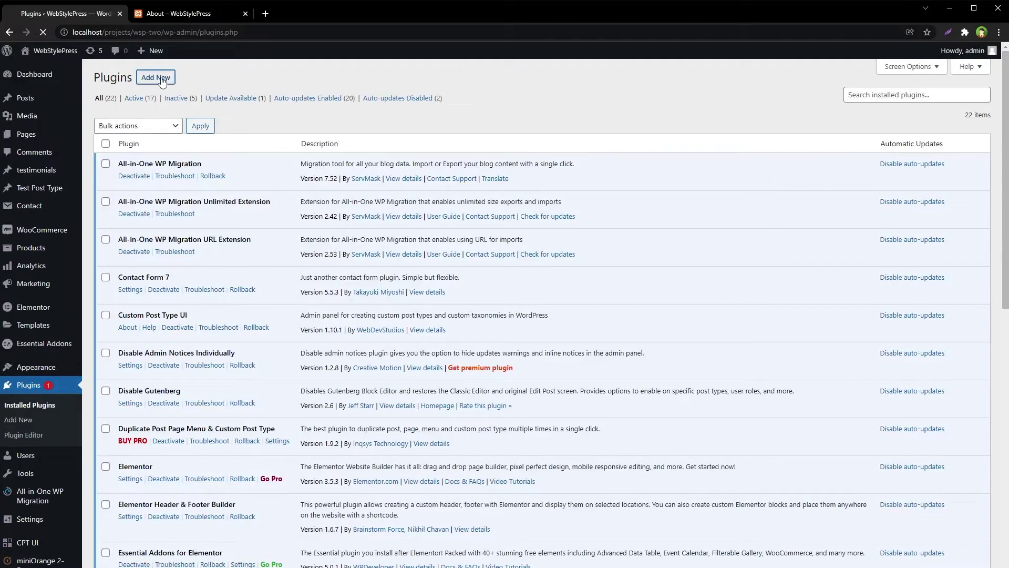
left_click(885, 107)
type("SVG Flags")
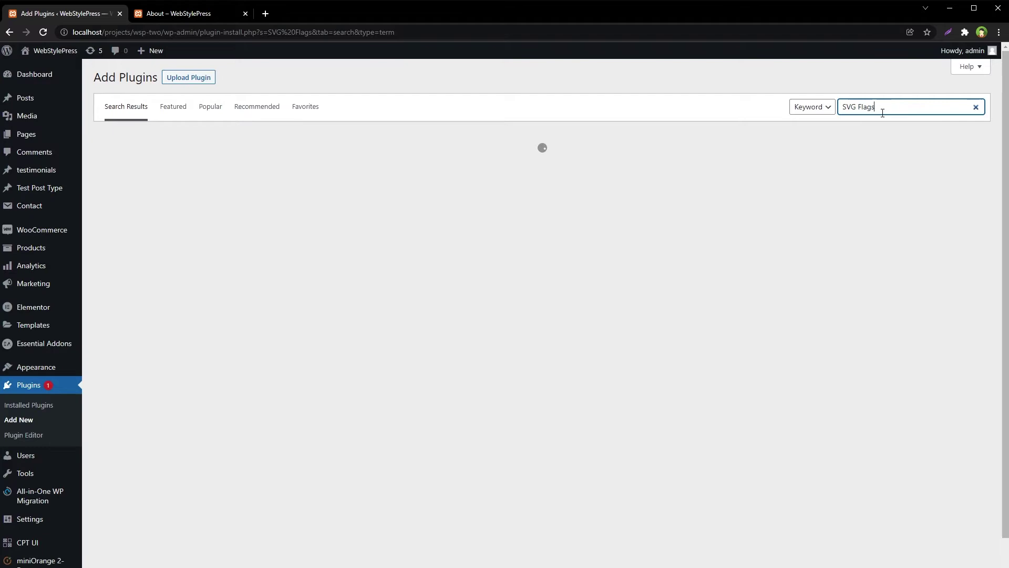
key("ctrl+plus")
key("ctrl+plus")
key("ctrl+plus")
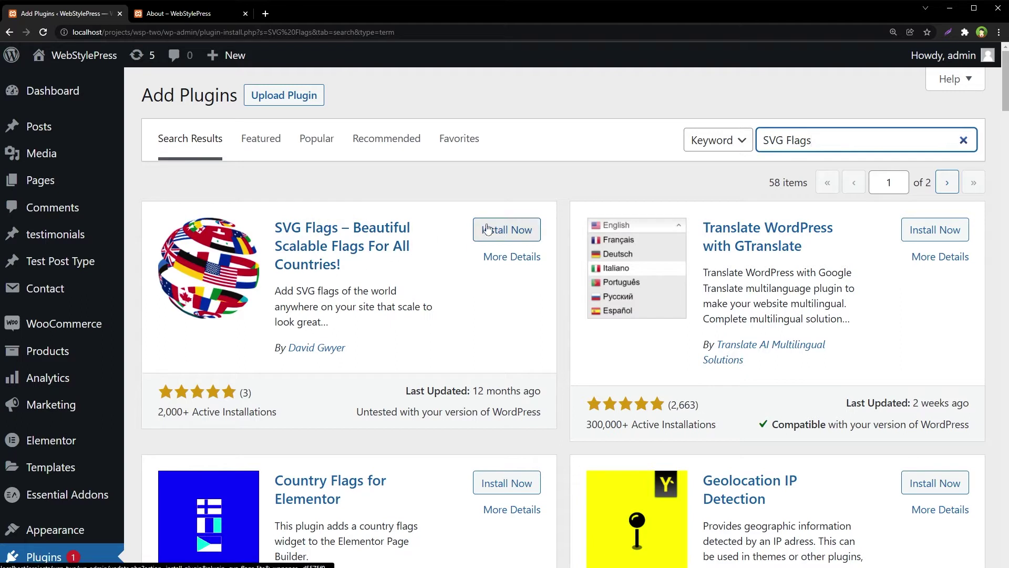
left_click(506, 229)
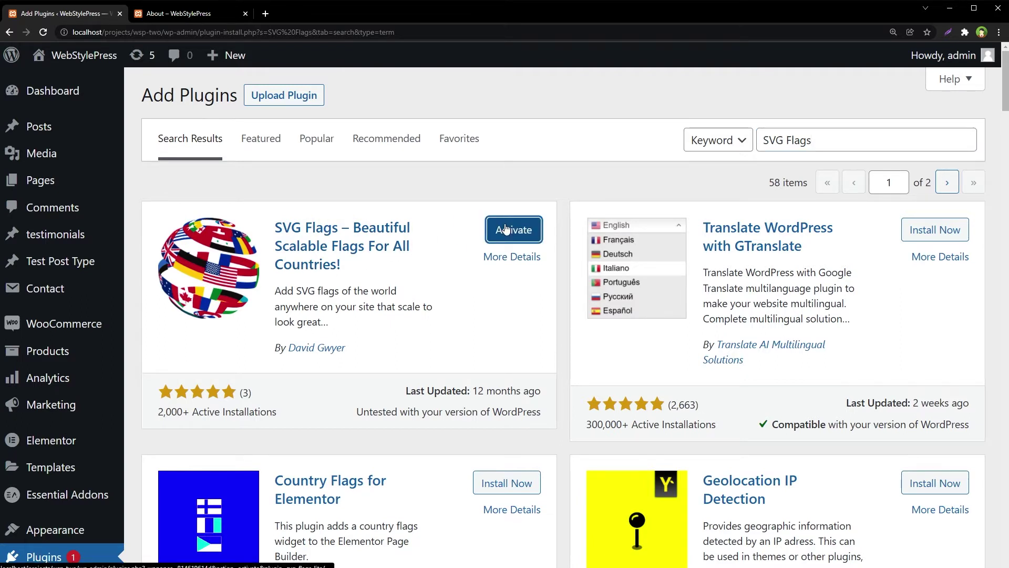
left_click(505, 229)
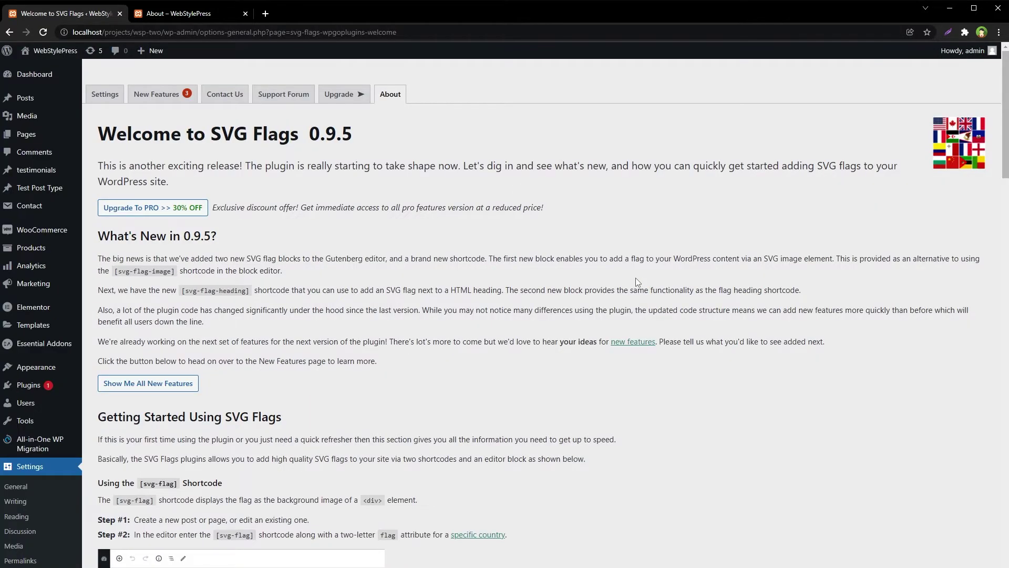
Scroll through the SVG Flags welcome page's usage steps, then return to the About page tab.
scroll(636, 283, "down", 6)
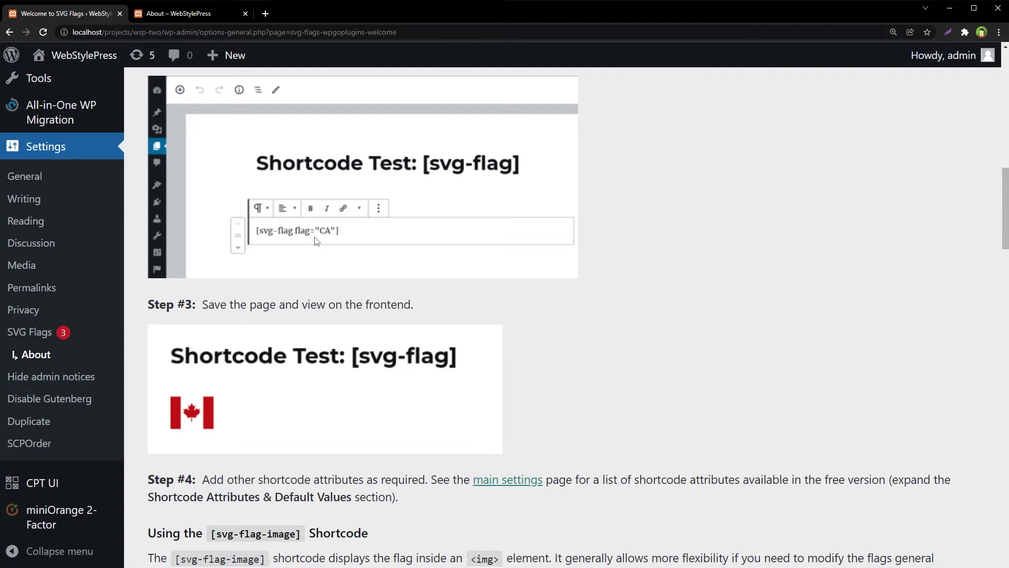
scroll(473, 289, "down", 9)
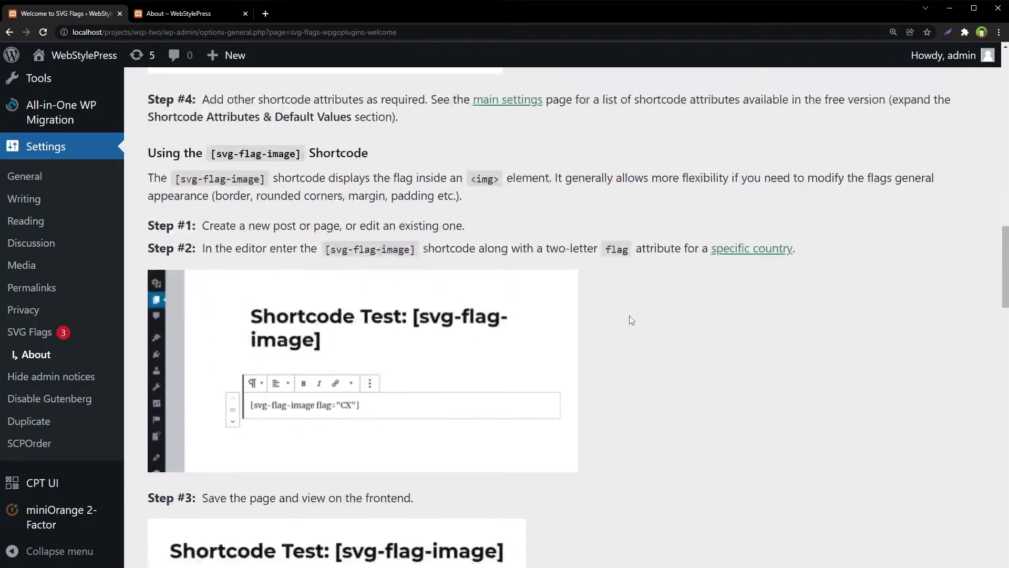
scroll(630, 316, "down", 13)
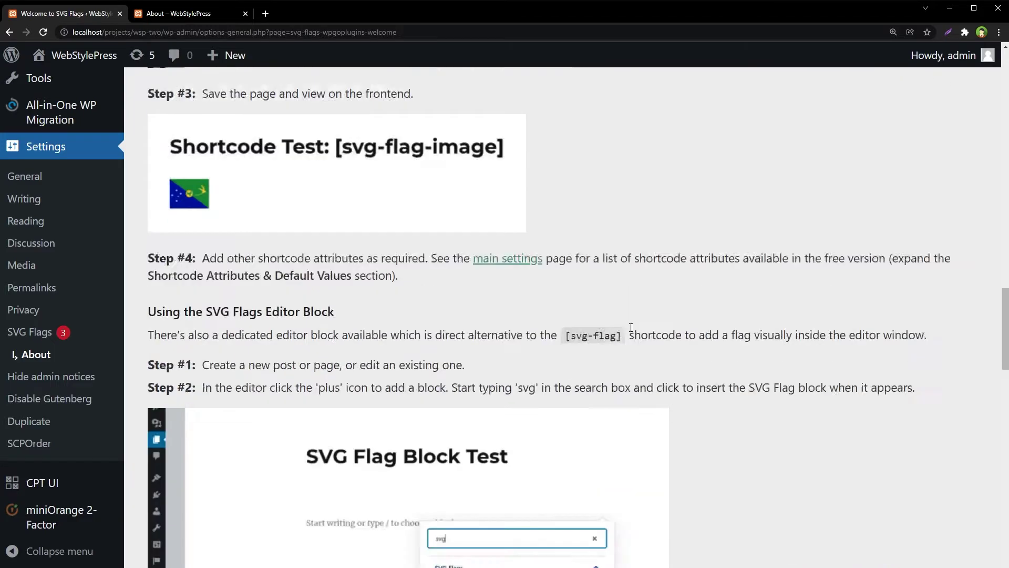
scroll(630, 327, "down", 1)
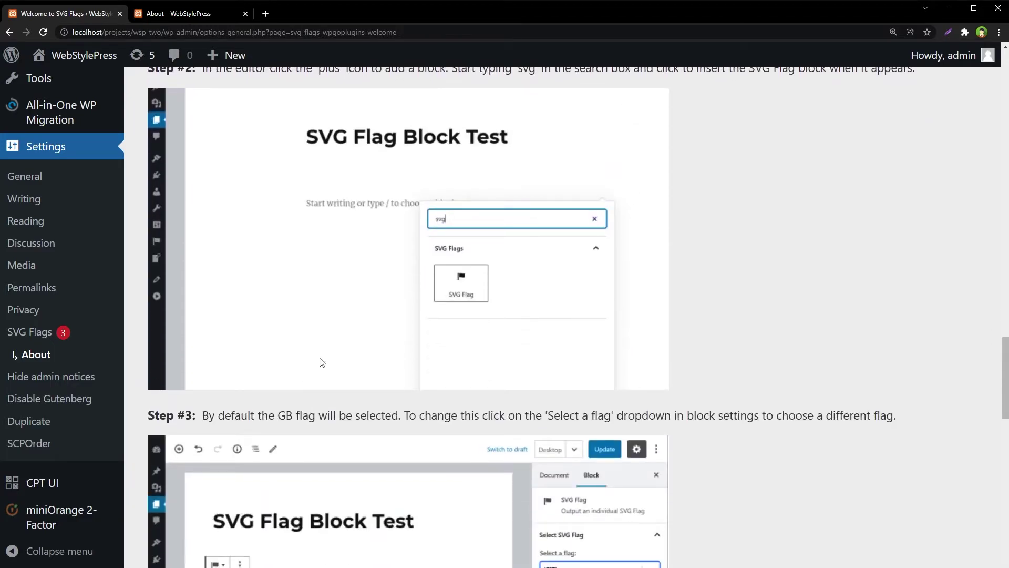
scroll(737, 353, "down", 5)
scroll(757, 327, "down", 2)
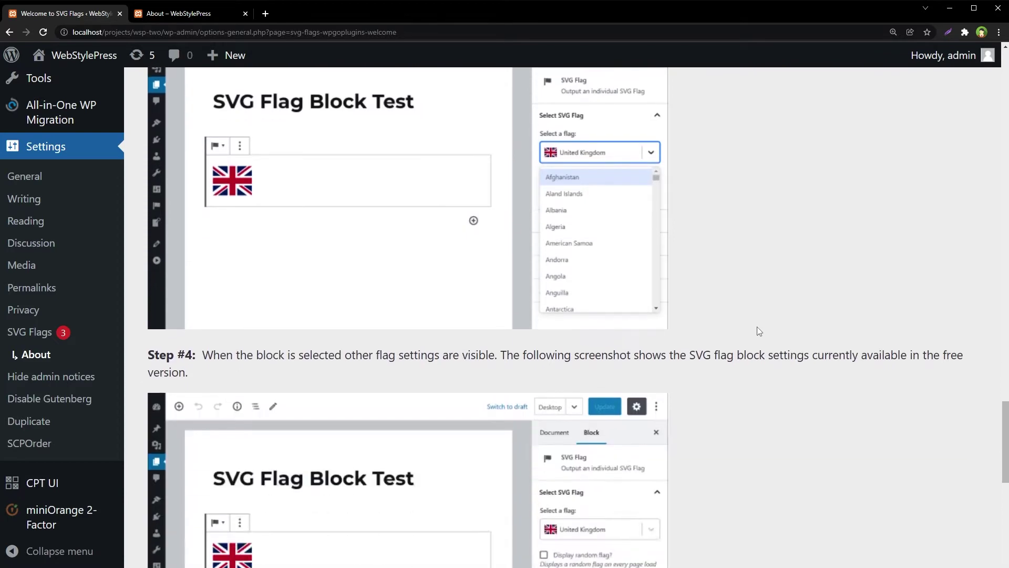
scroll(757, 327, "down", 4)
scroll(757, 327, "down", 1)
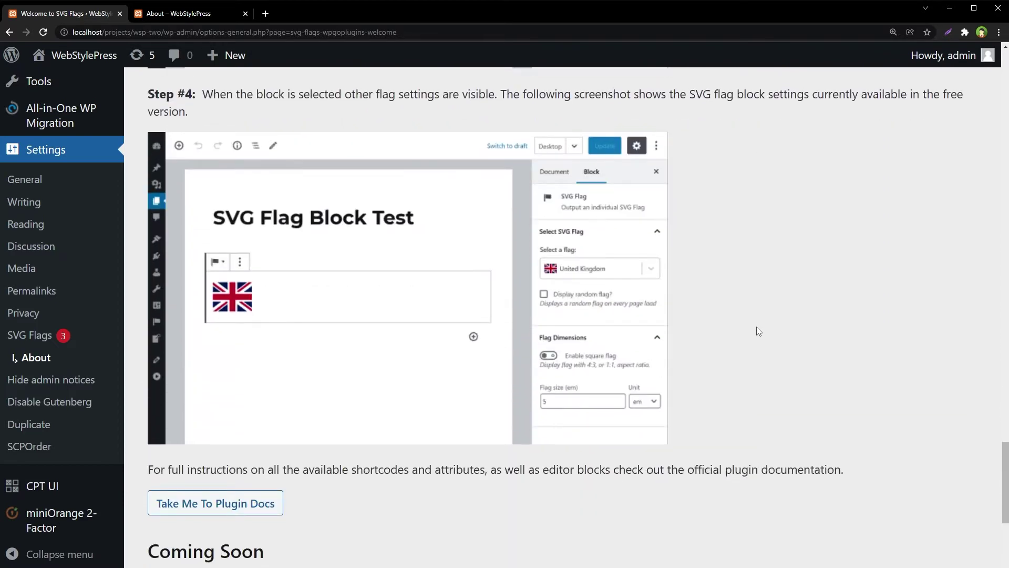
scroll(756, 327, "up", 3)
left_click(185, 14)
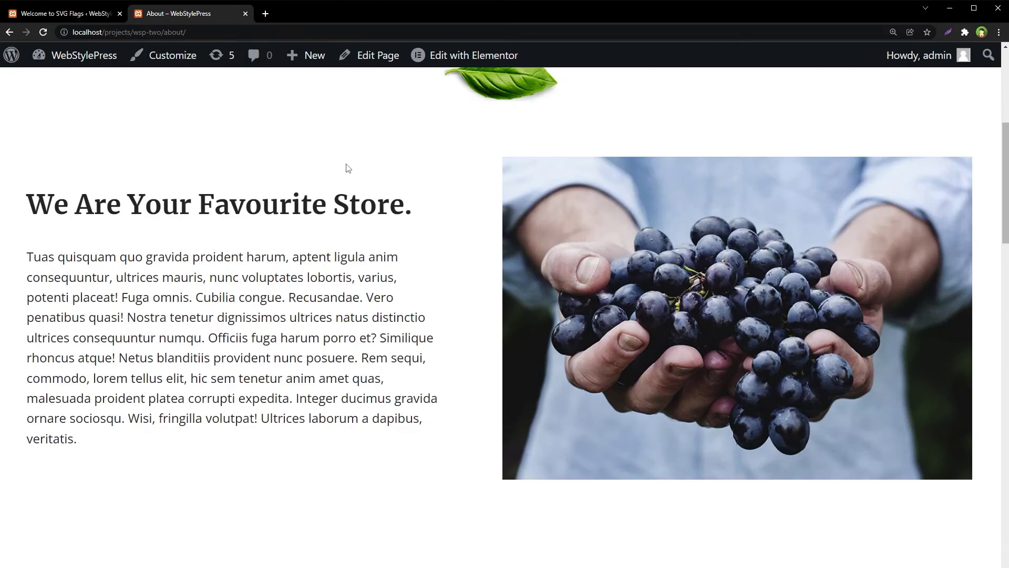
Zoom the page view out to 125% and scroll back to the top.
key("ctrl+minus")
scroll(347, 165, "up", 5)
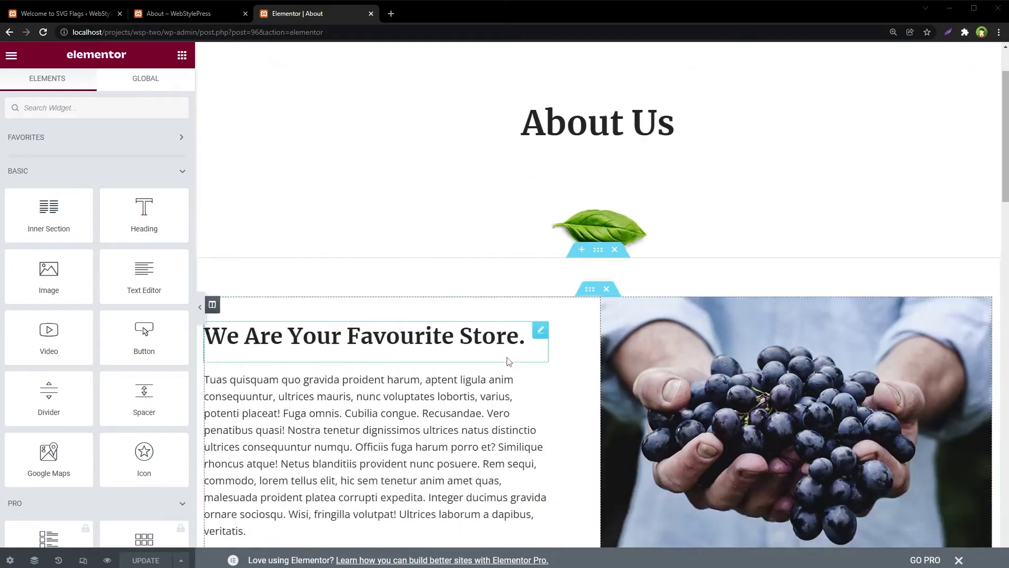
In the store description paragraph's Text tab, paste [svg-flag flag="CA"] after the first paragraph.
left_click(541, 252)
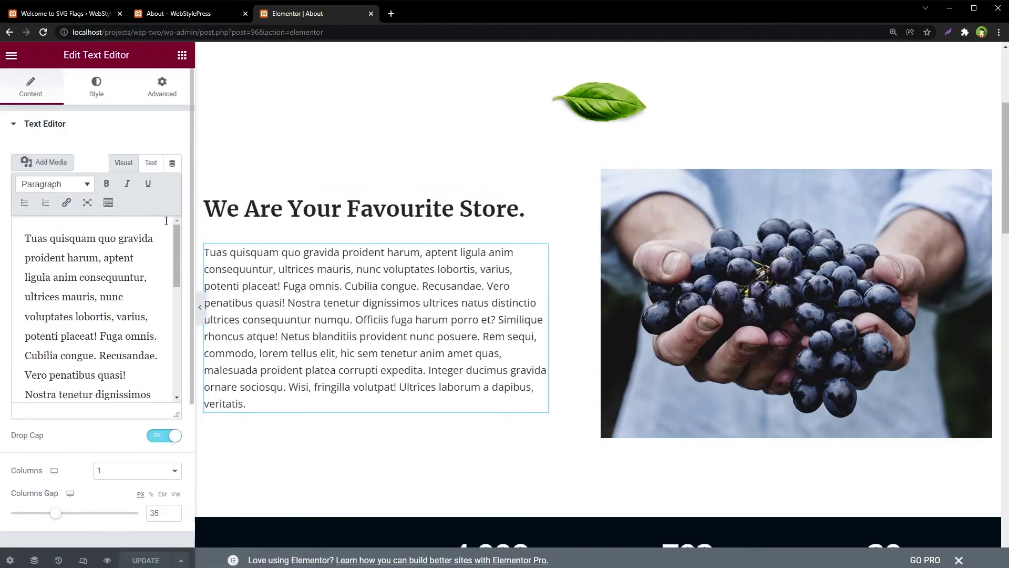
key("ctrl+plus")
key("ctrl+plus")
left_click(193, 211)
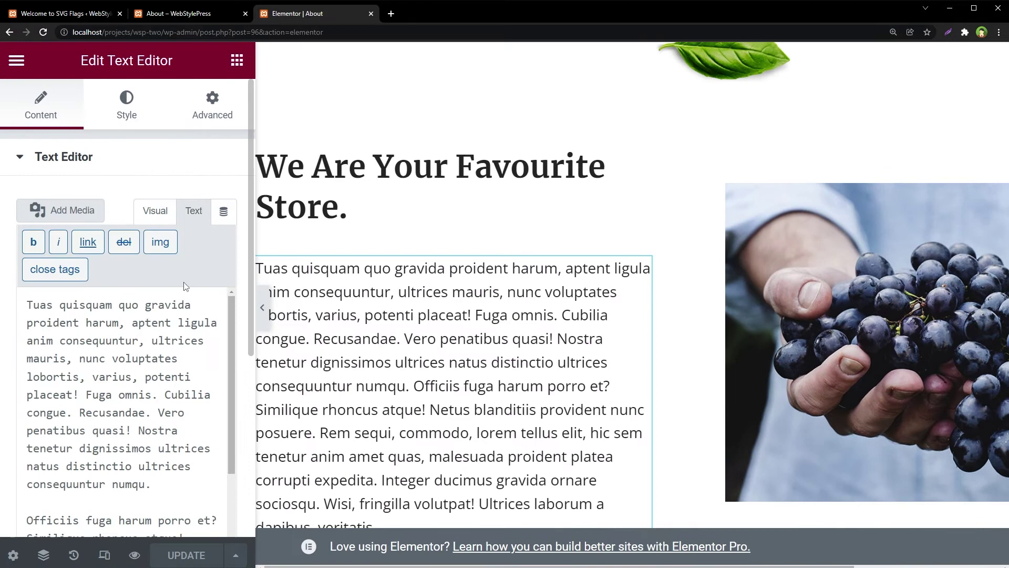
scroll(189, 383, "down", 2)
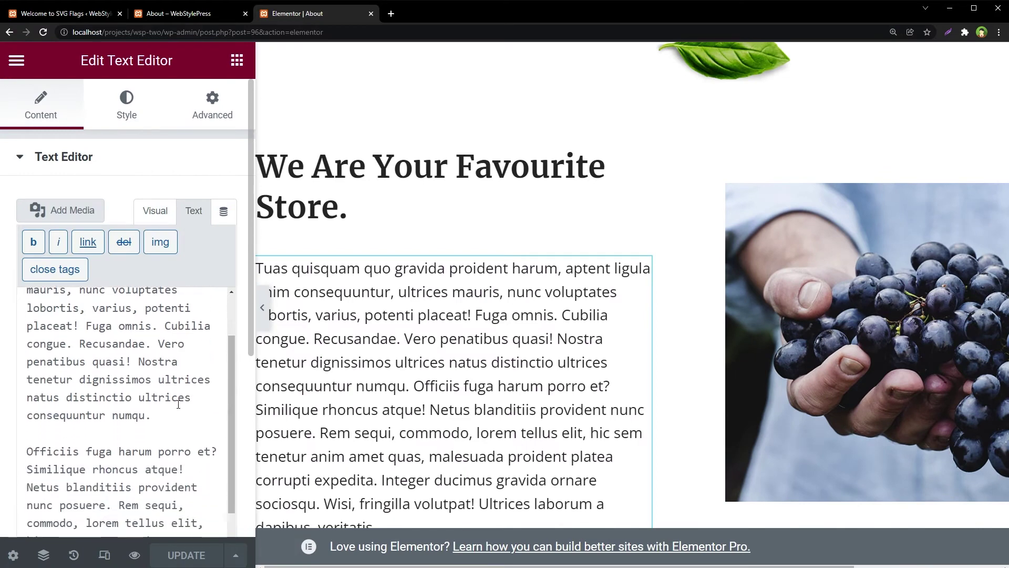
key("Return")
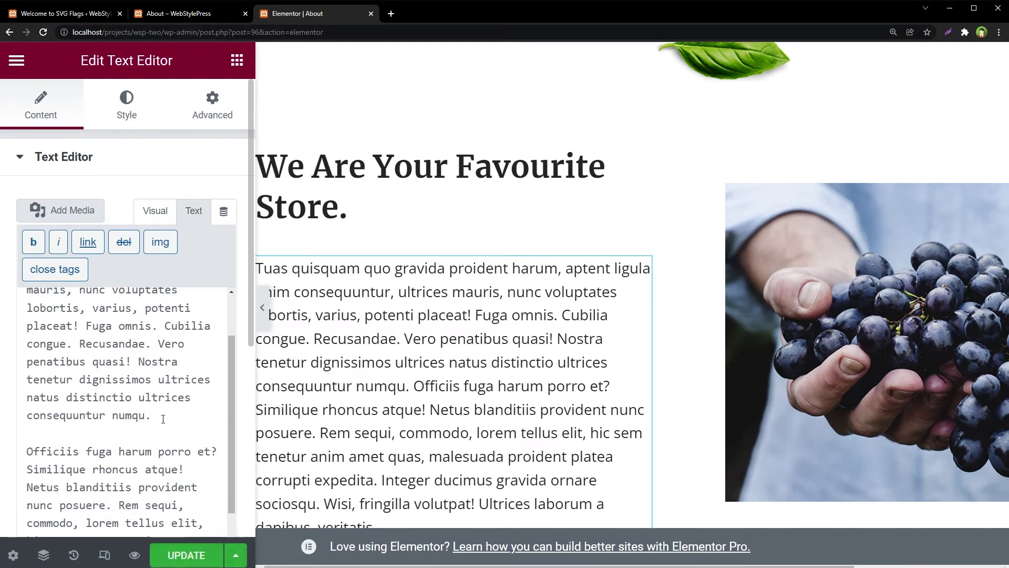
scroll(163, 419, "down", 2)
type("[svg-flag flag=\"CA\"]")
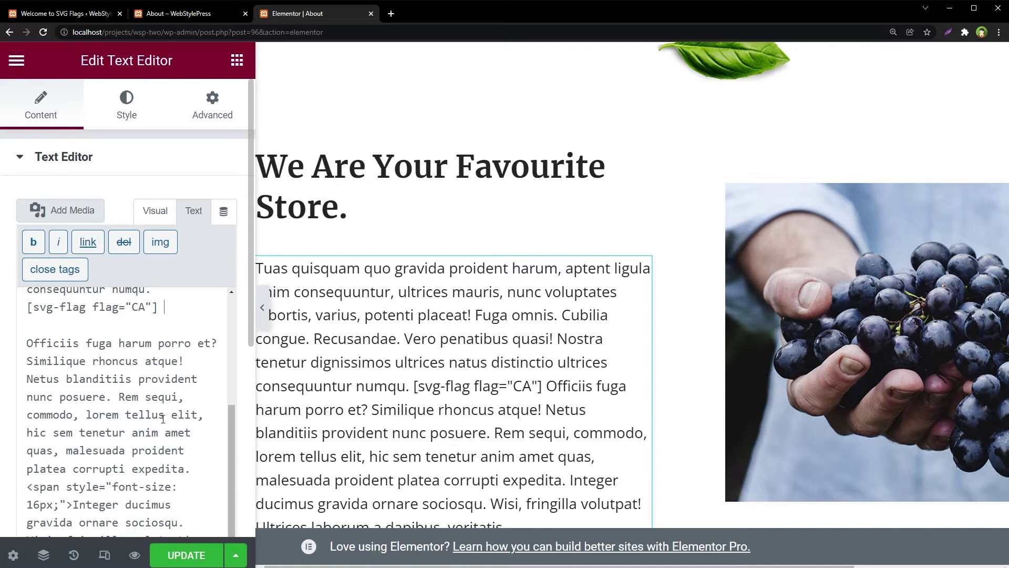
key("Home")
key("Return")
Step through the Canada shortcode's svg-flag name, flag attribute and CA country code.
key("Left")
key("ctrl+shift+Right")
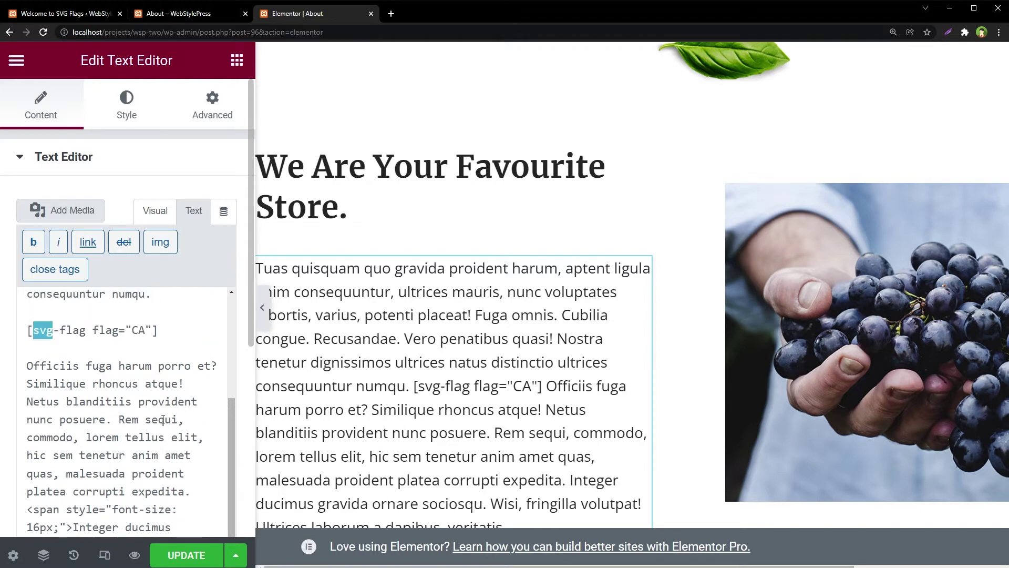
key("ctrl+shift+Right")
key("Right")
key("ctrl+shift+Right")
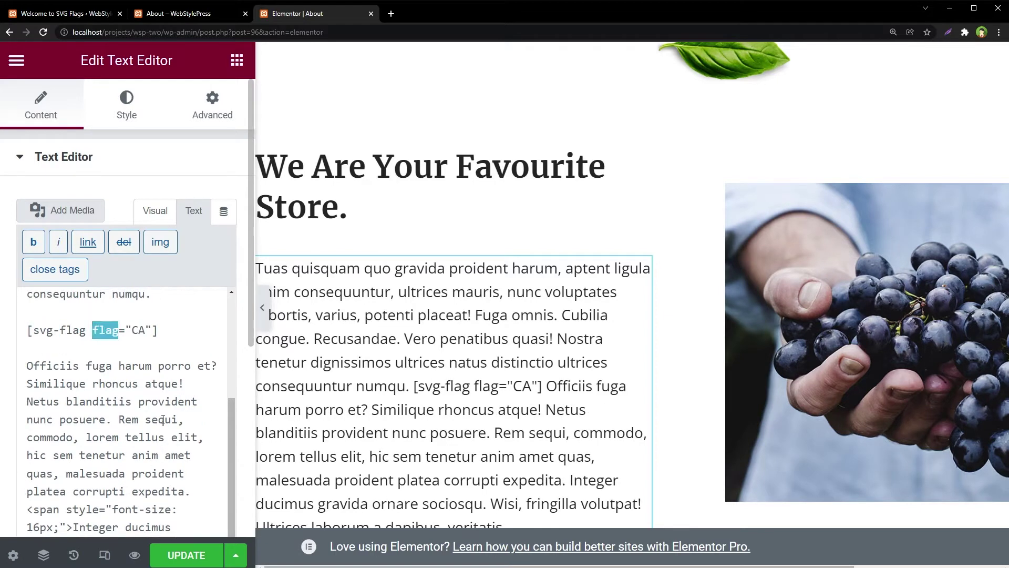
key("Right")
key("Right")
key("Right")
key("ctrl+shift+Right")
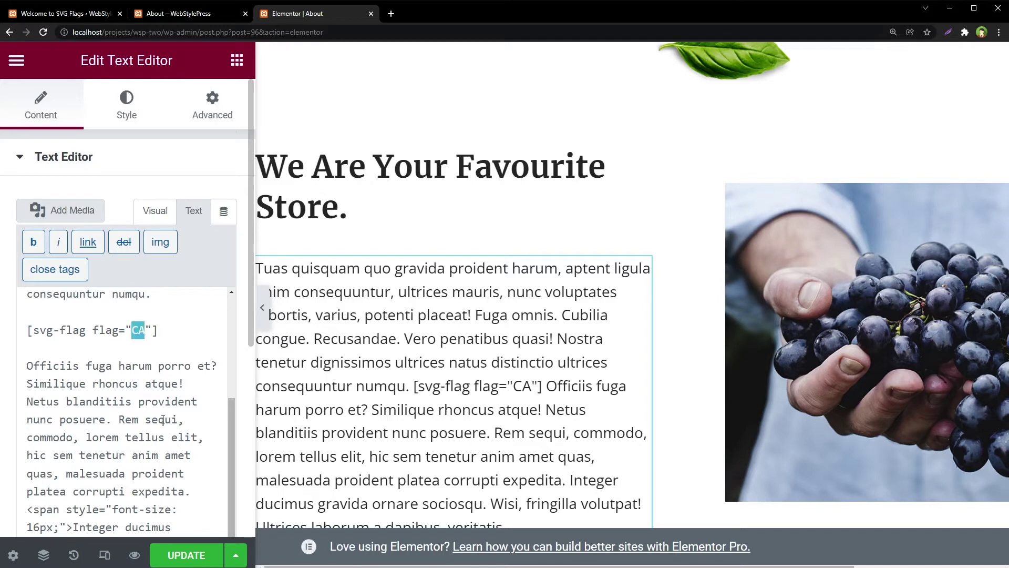
Add [svg-flag flag="US"] and [svg-flag-image flag="CA"] on new lines, then save the page.
left_click(167, 331)
key("Return")
type("[svg-flag flag=\"US\"]")
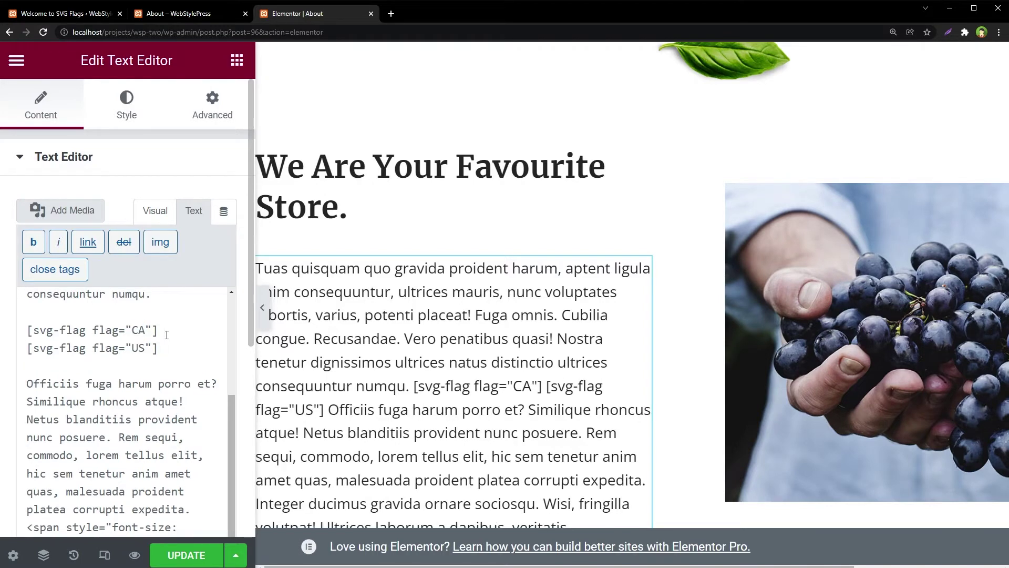
key("Return")
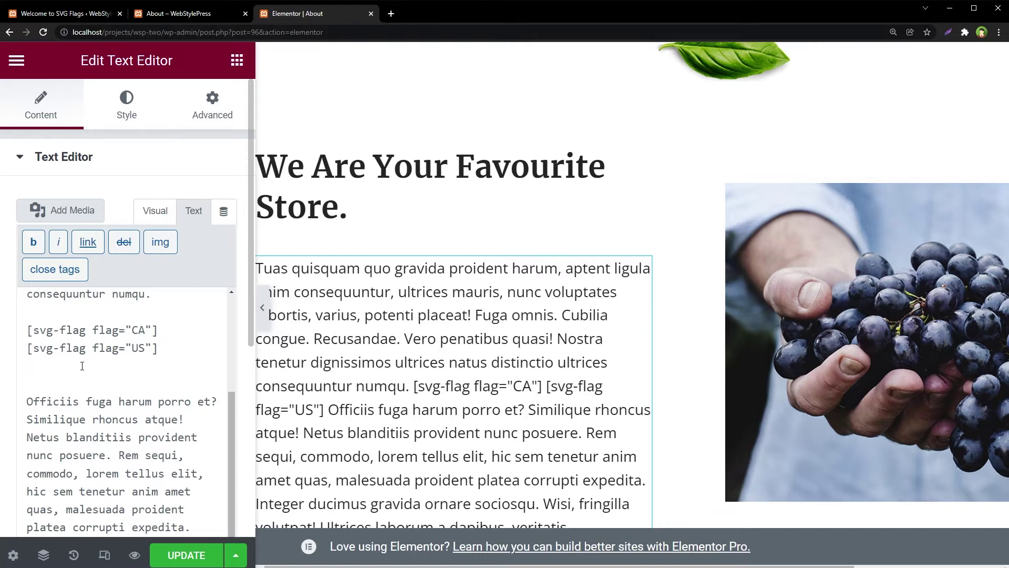
type("[svg-flag-image flag=\"CA\"]")
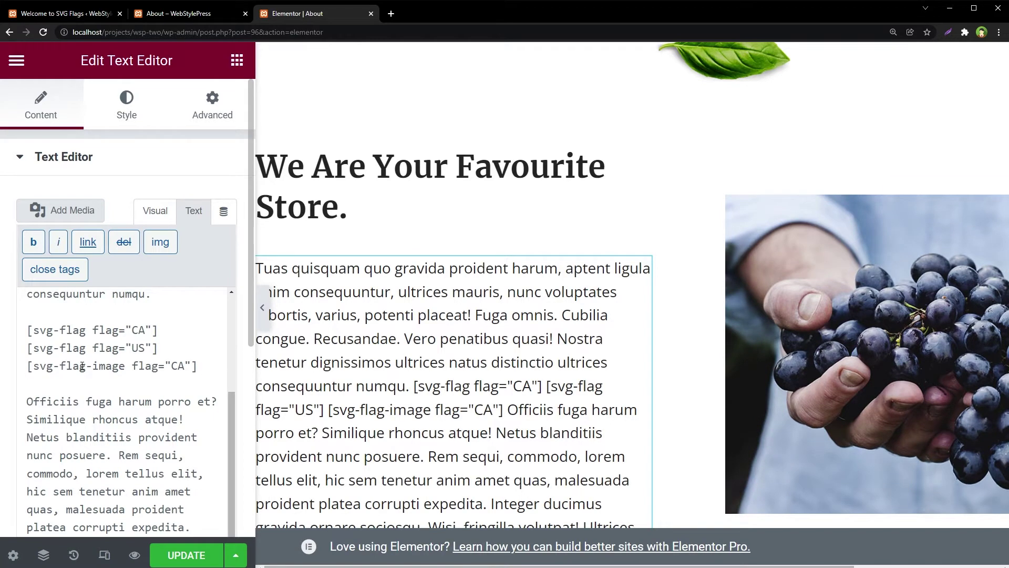
key("ctrl+s")
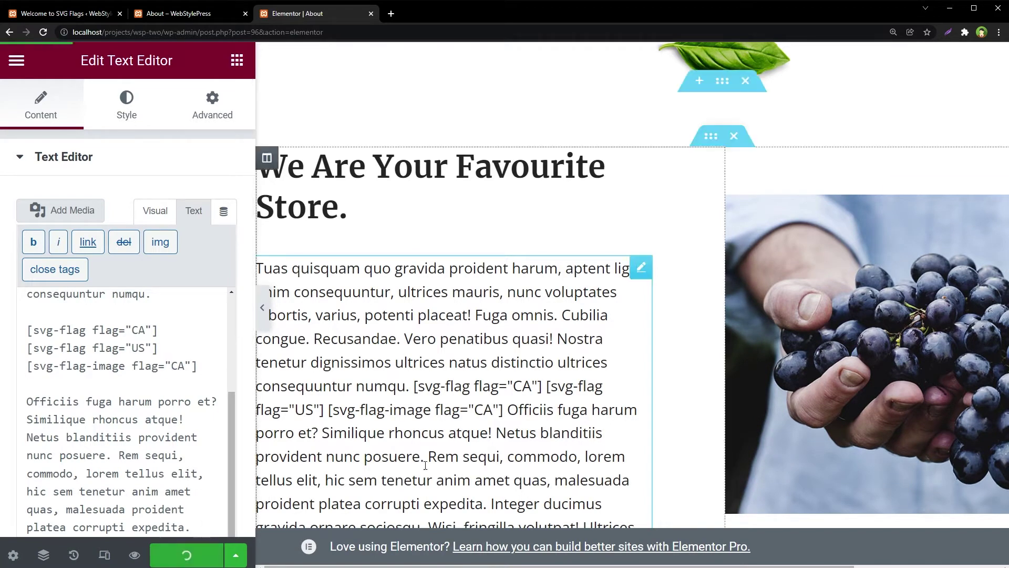
Zoom the editor out and check the flags in the paragraph's Text and Visual views.
key("ctrl+minus")
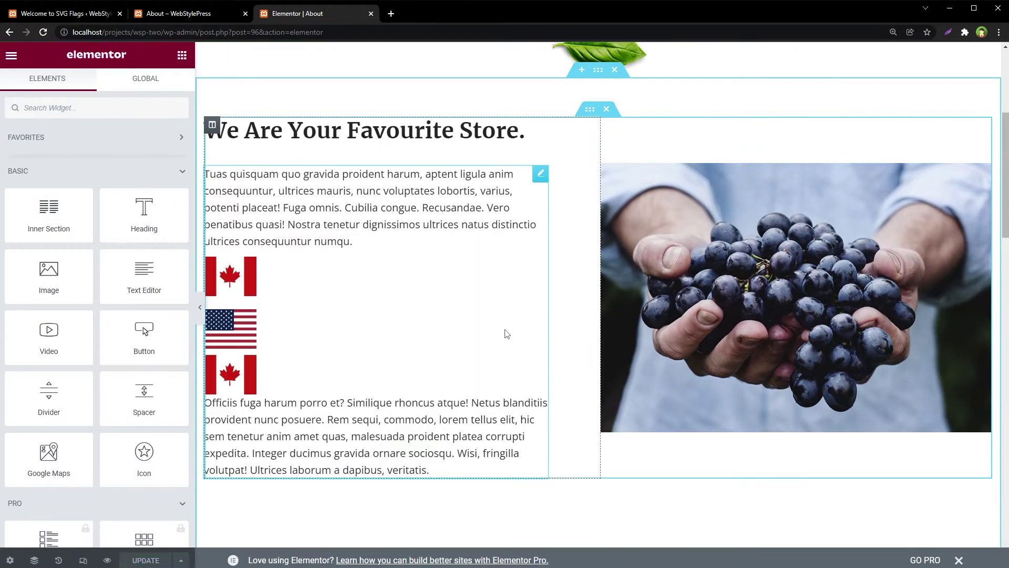
key("ctrl+minus")
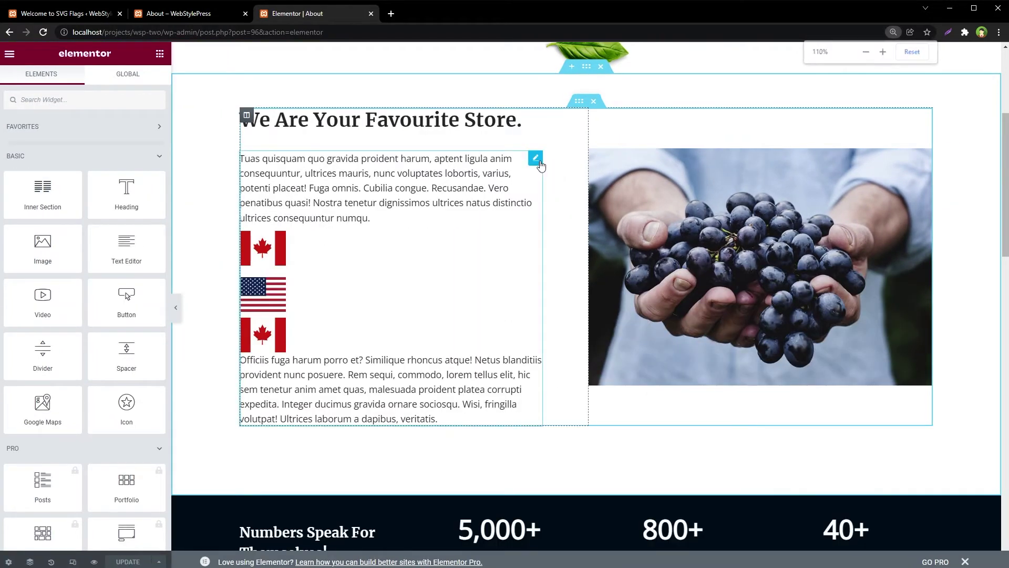
left_click(535, 165)
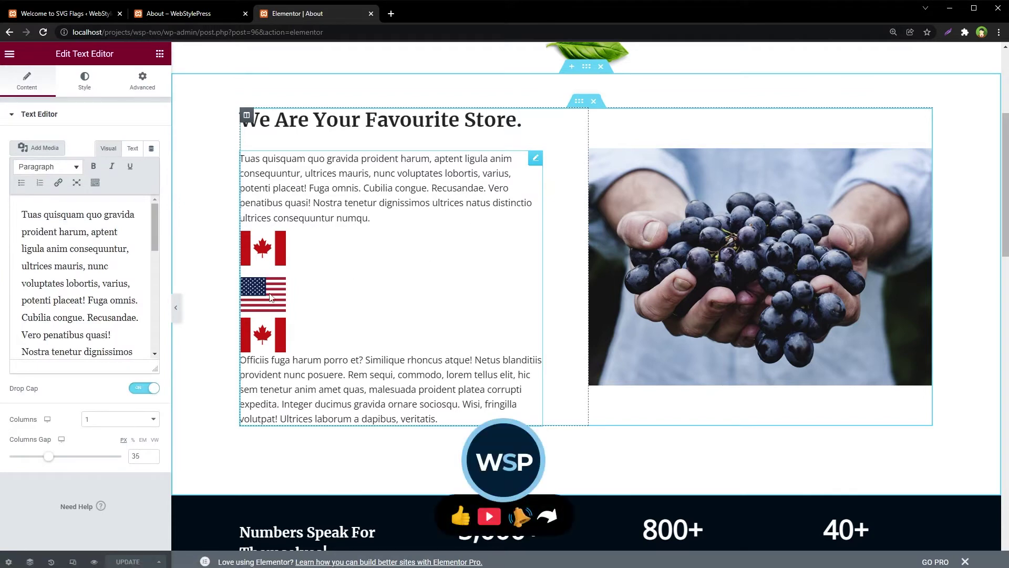
scroll(105, 262, "down", 5)
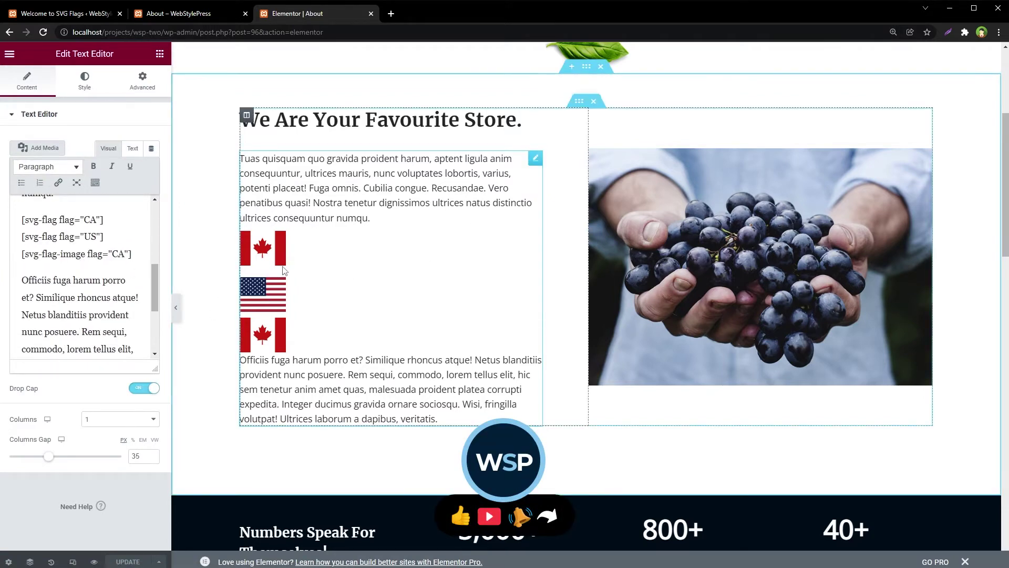
left_click(132, 149)
left_click(109, 148)
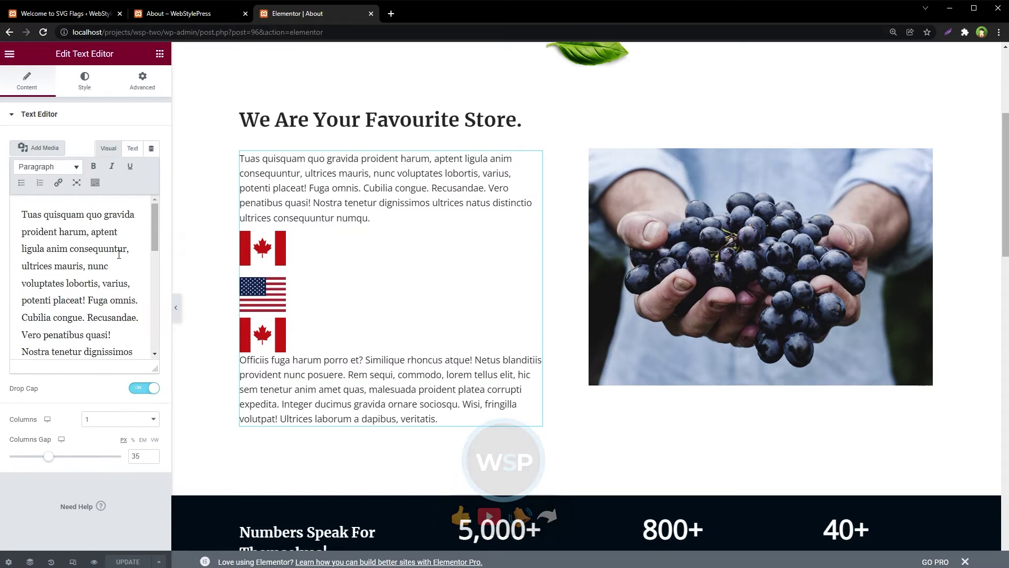
Reload the live About page and scroll down to the three rendered flags.
left_click(182, 15)
key("F5")
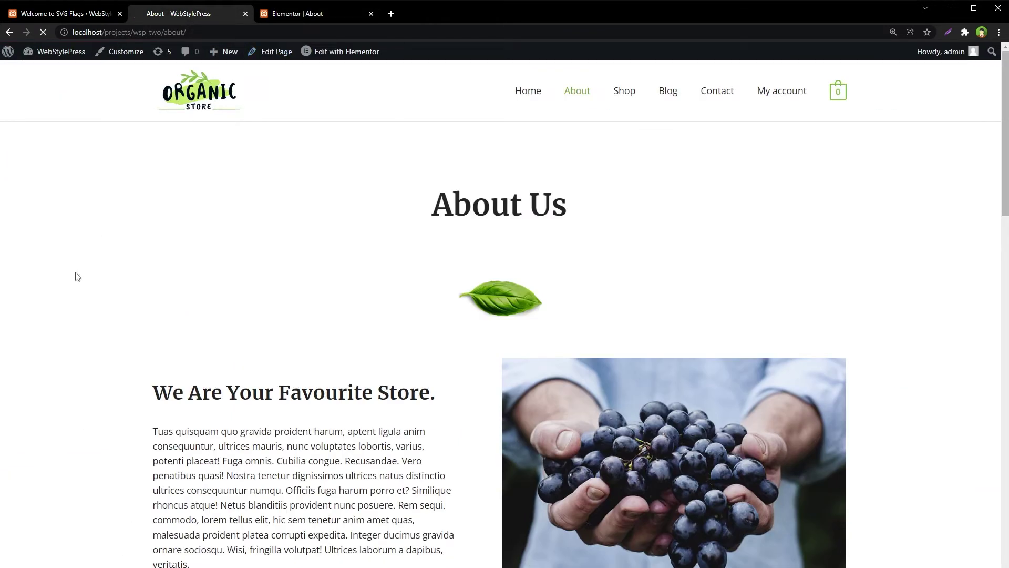
scroll(77, 276, "down", 4)
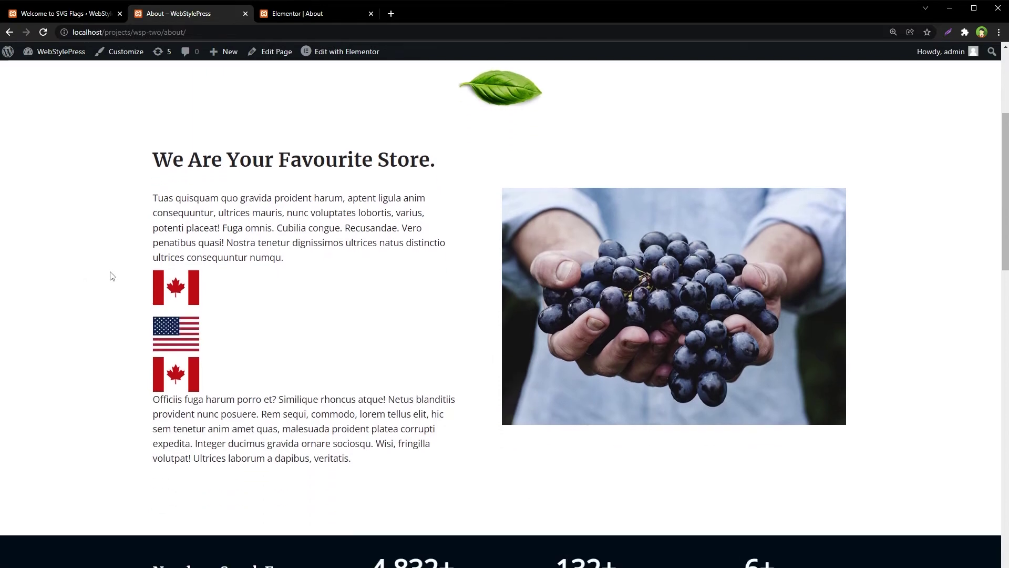
Inspect the Canada flag, examining its img element and flag-icon div in Elements.
right_click(178, 287)
left_click(231, 474)
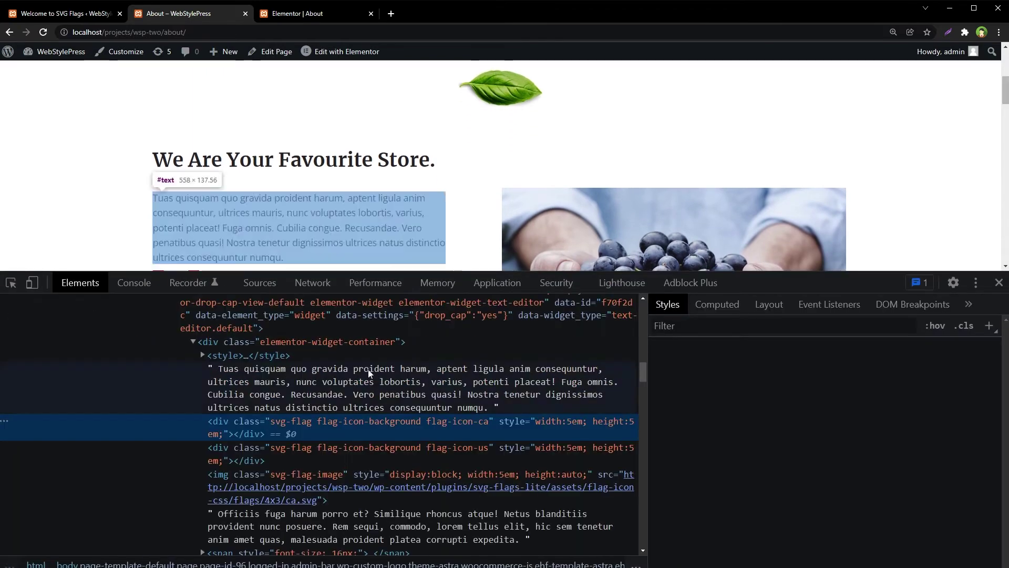
key("ctrl+plus")
key("ctrl+plus")
mouse_move(853, 483)
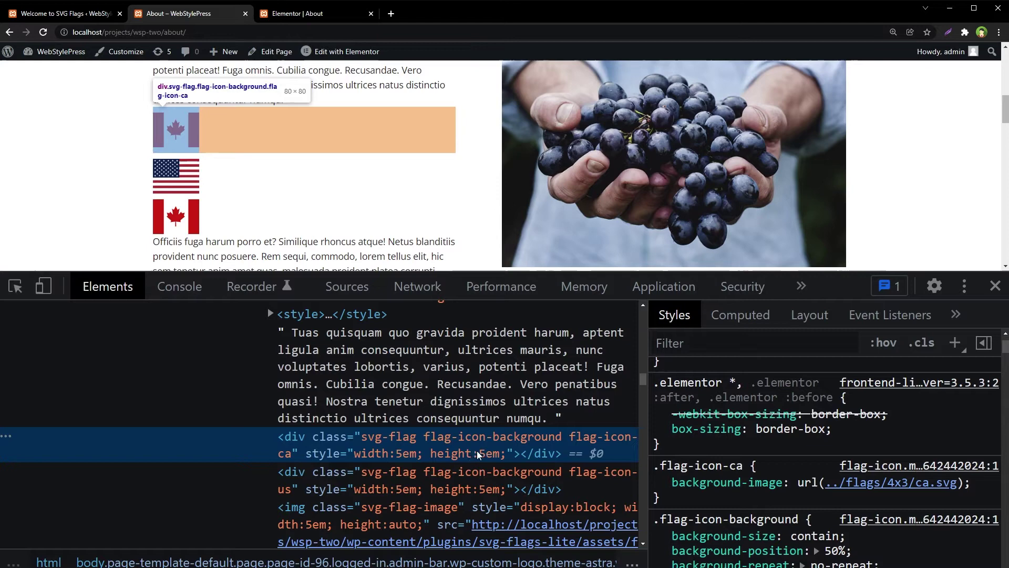
left_click(379, 512)
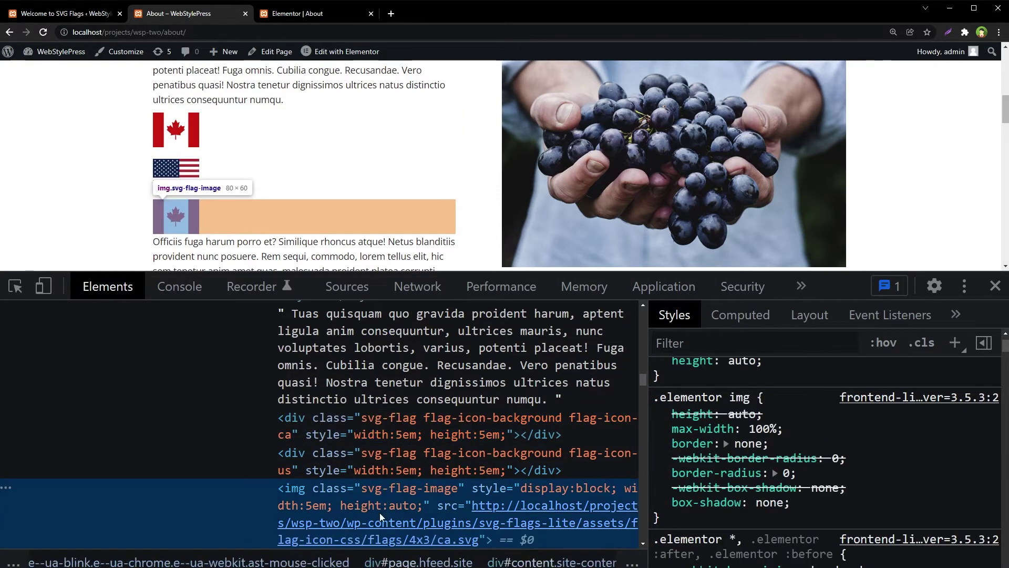
scroll(382, 511, "down", 3)
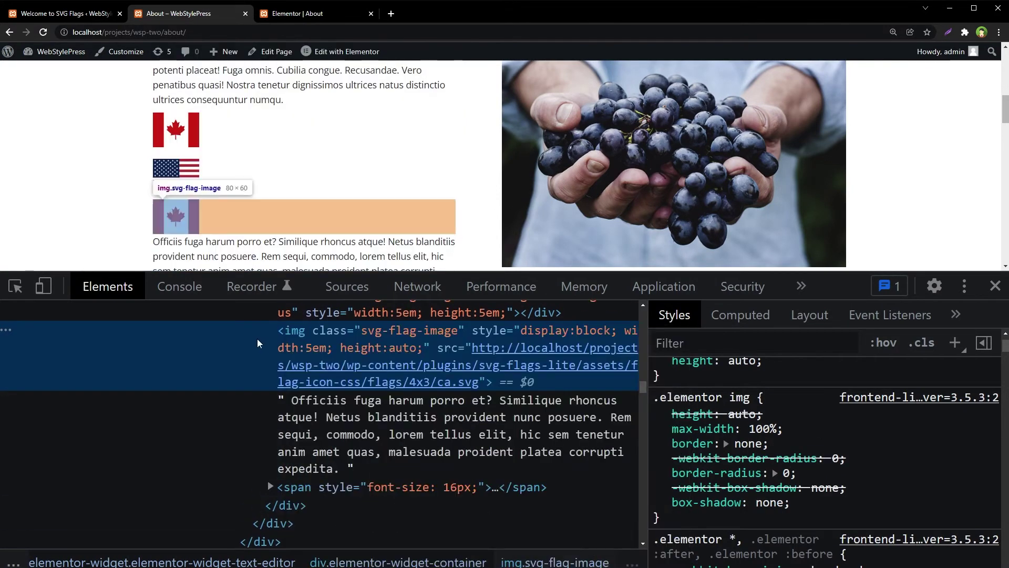
mouse_move(332, 368)
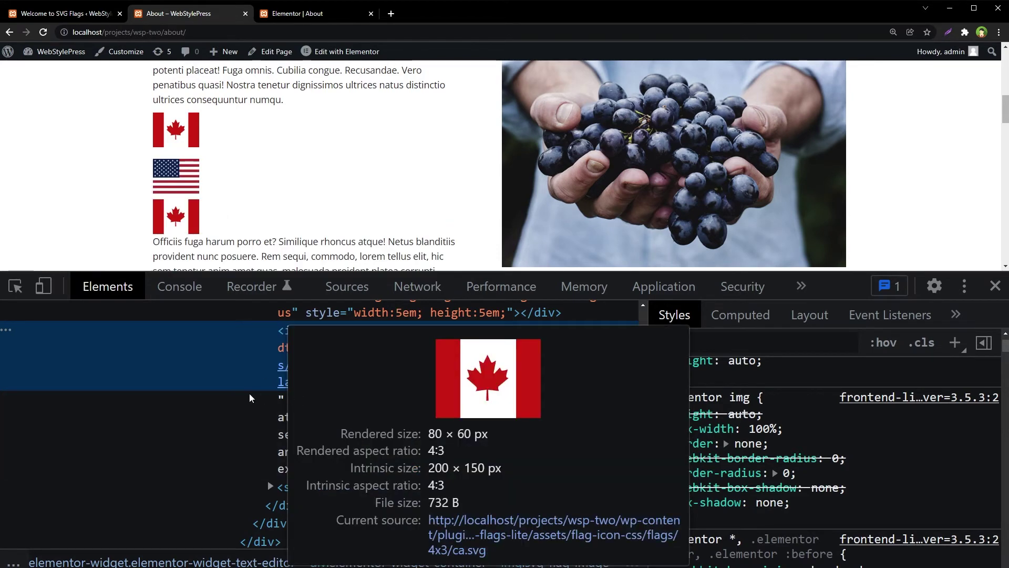
scroll(251, 420, "up", 2)
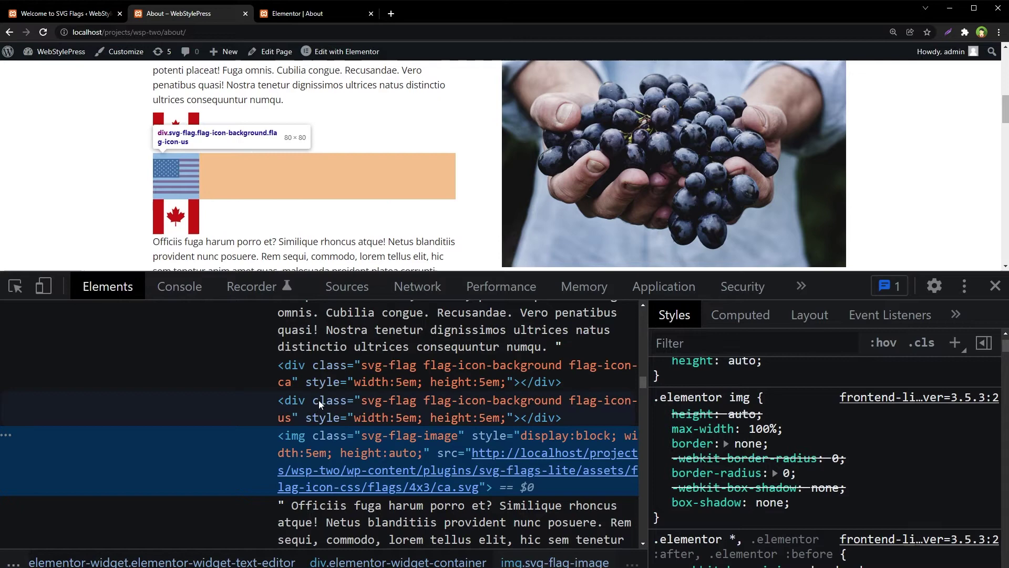
left_click(320, 373)
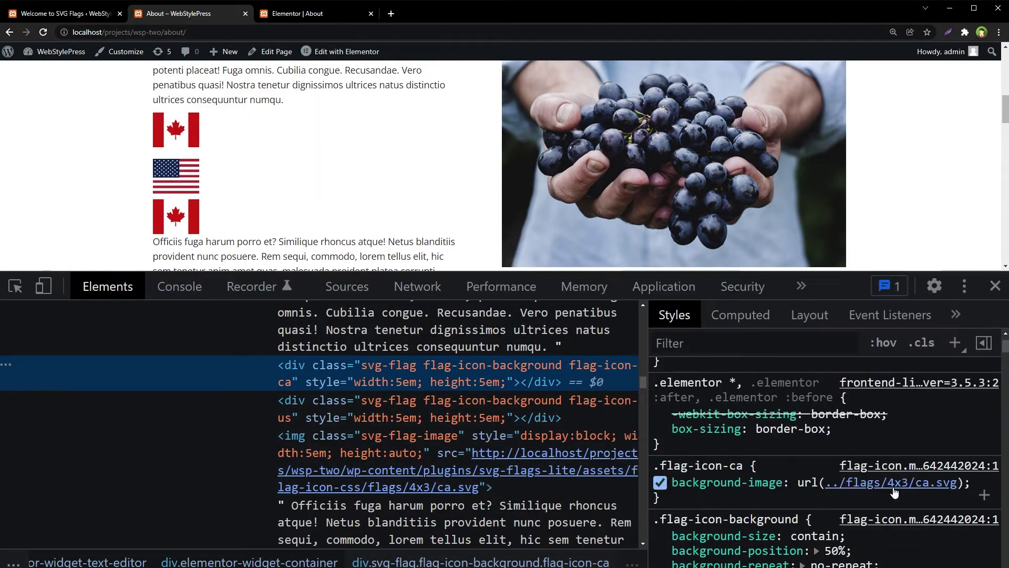
Open the ca.svg file referenced in Styles, then bring up options on its url.
left_click(888, 482)
scroll(655, 437, "down", 4)
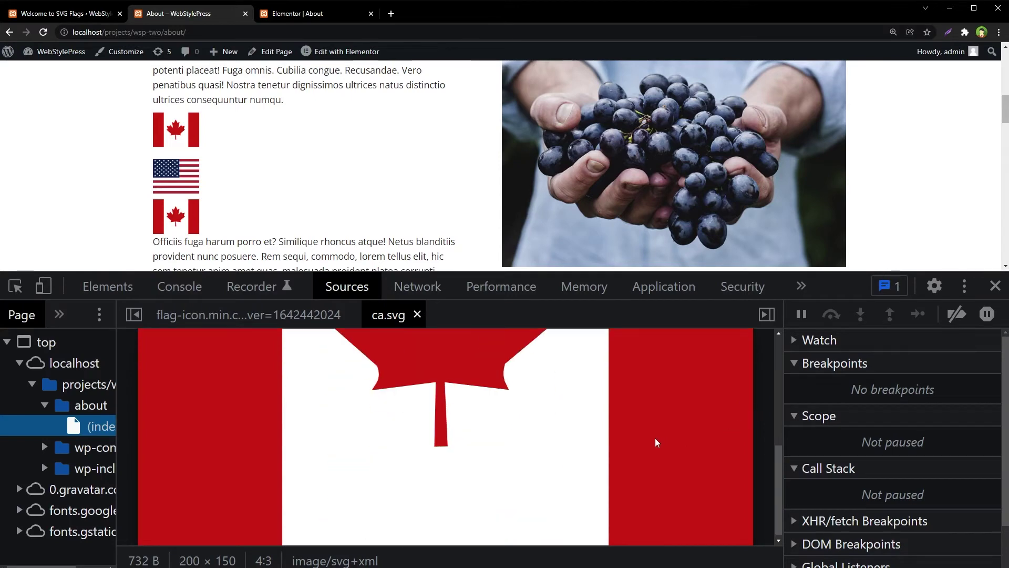
left_click(108, 286)
mouse_move(892, 484)
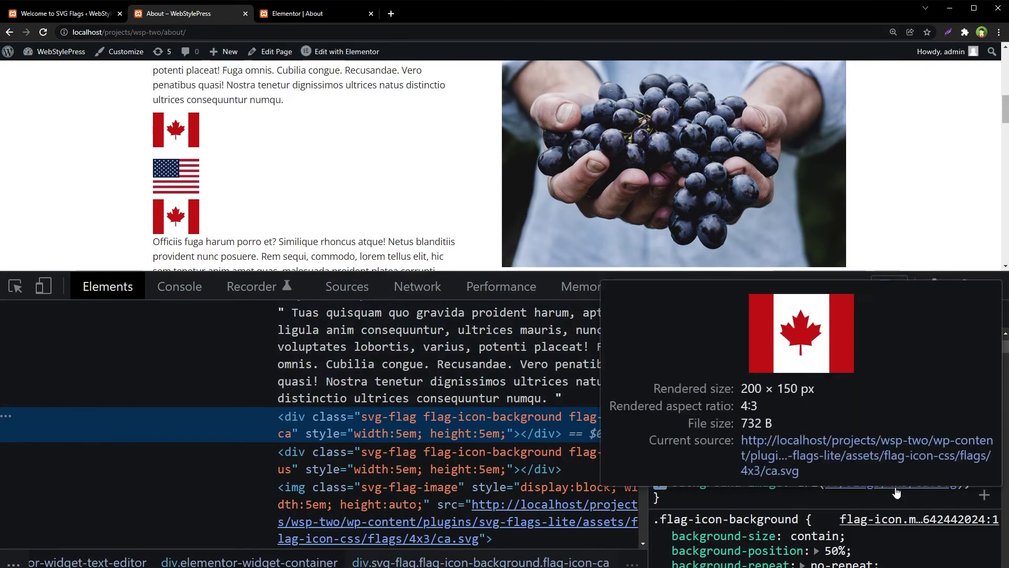
right_click(879, 488)
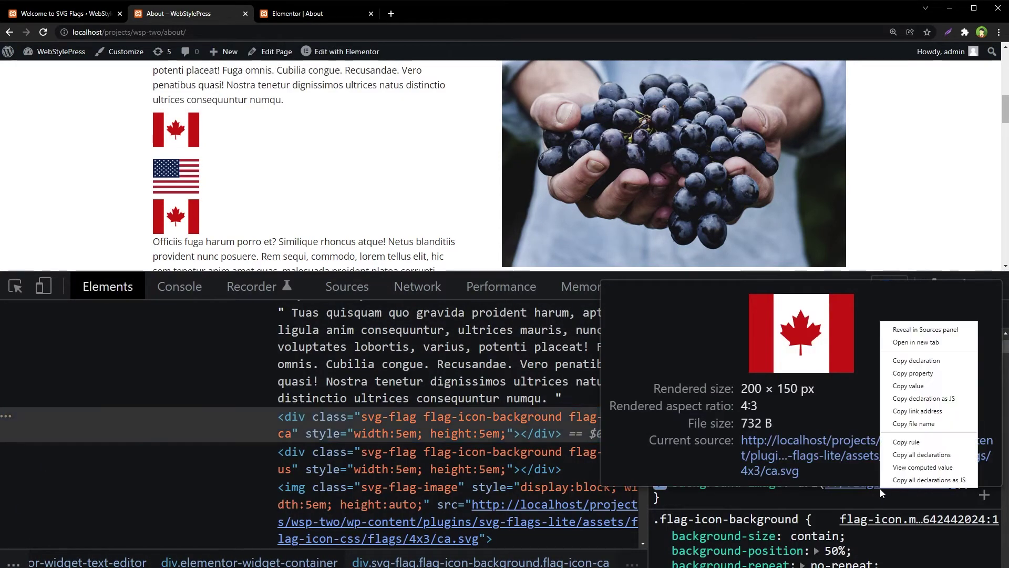
View ca.svg in a new tab, close it, and select the [svg-flag flag="CA"] shortcode line.
left_click(915, 343)
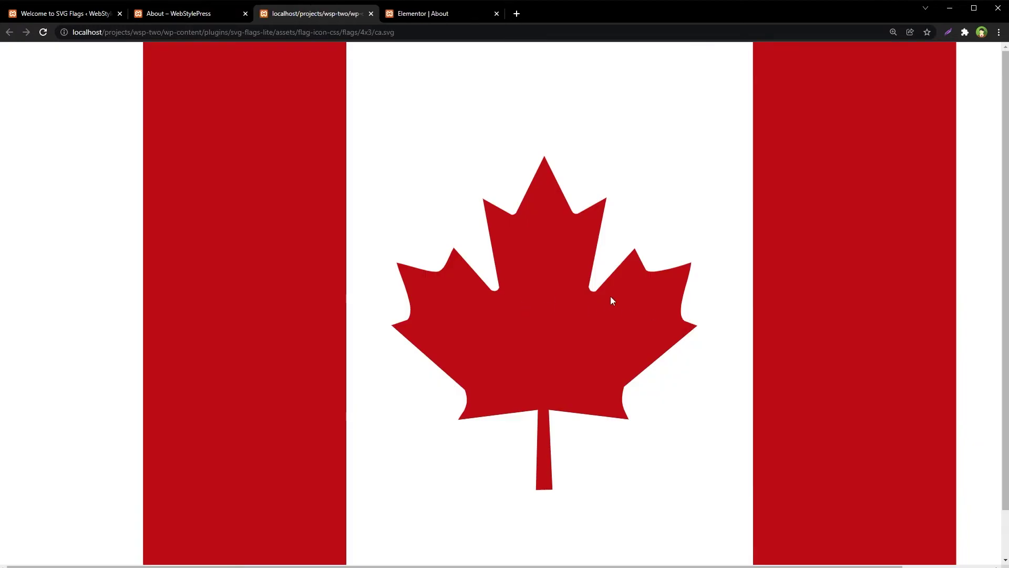
key("ctrl+w")
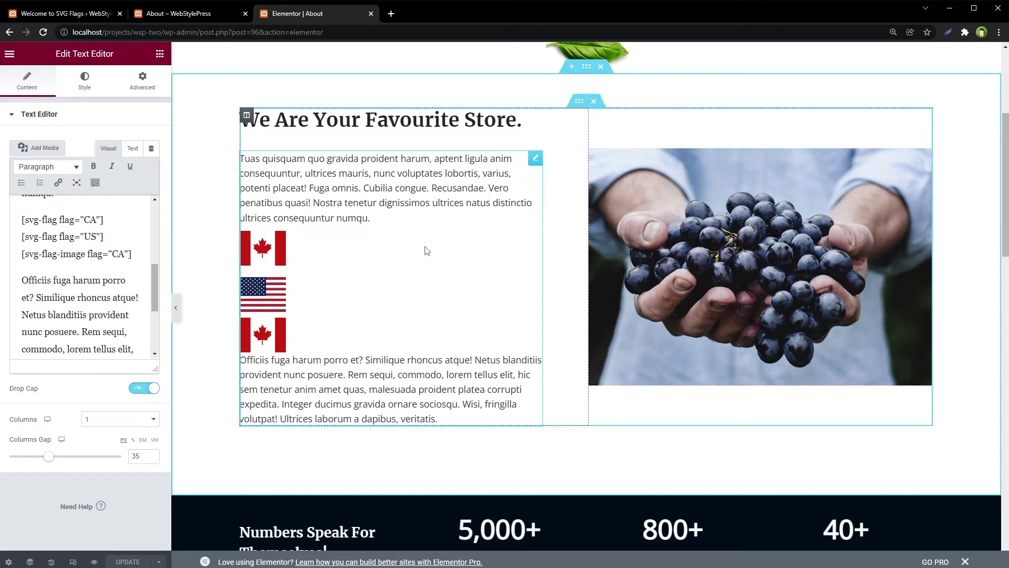
left_click_drag(104, 219, 20, 217)
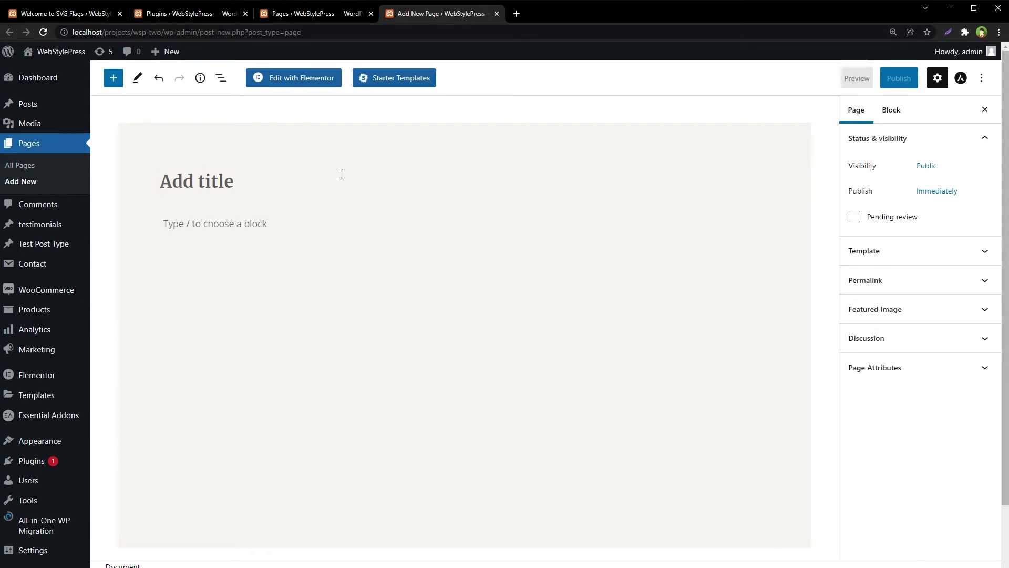
Title the page 'Flags' and insert an SVG Flag block found by searching 'flag'.
type("Flags")
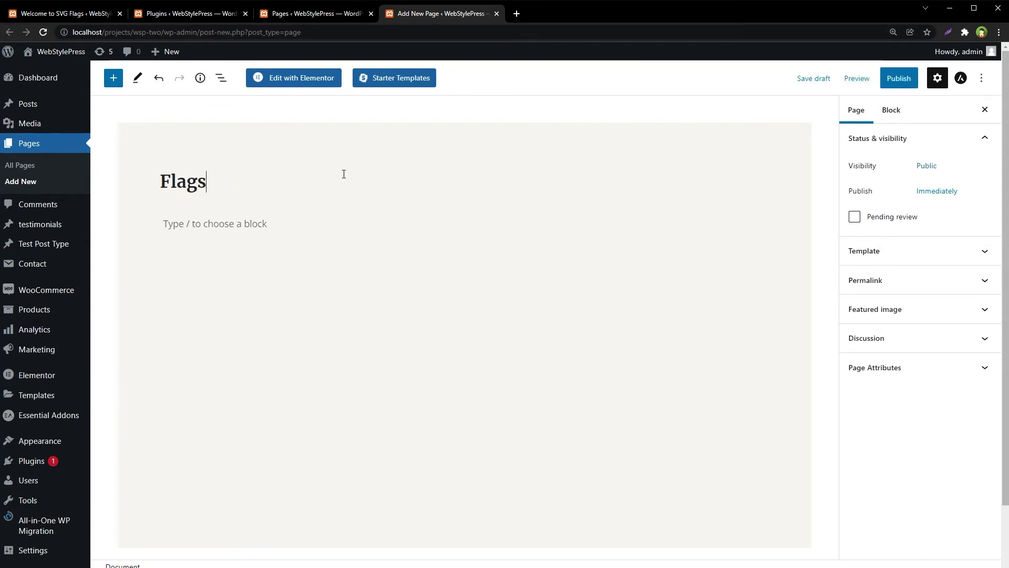
left_click(344, 220)
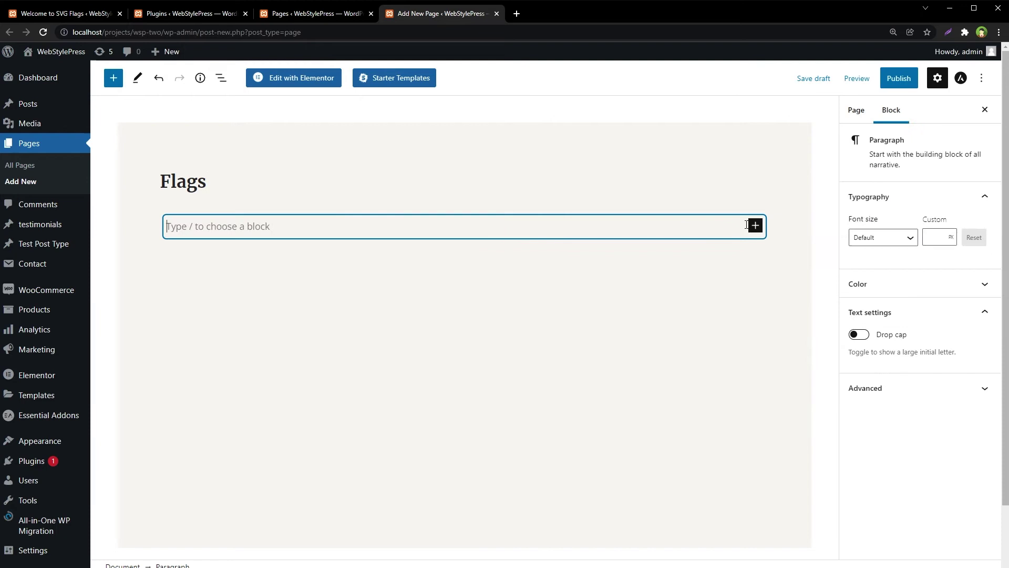
left_click(756, 226)
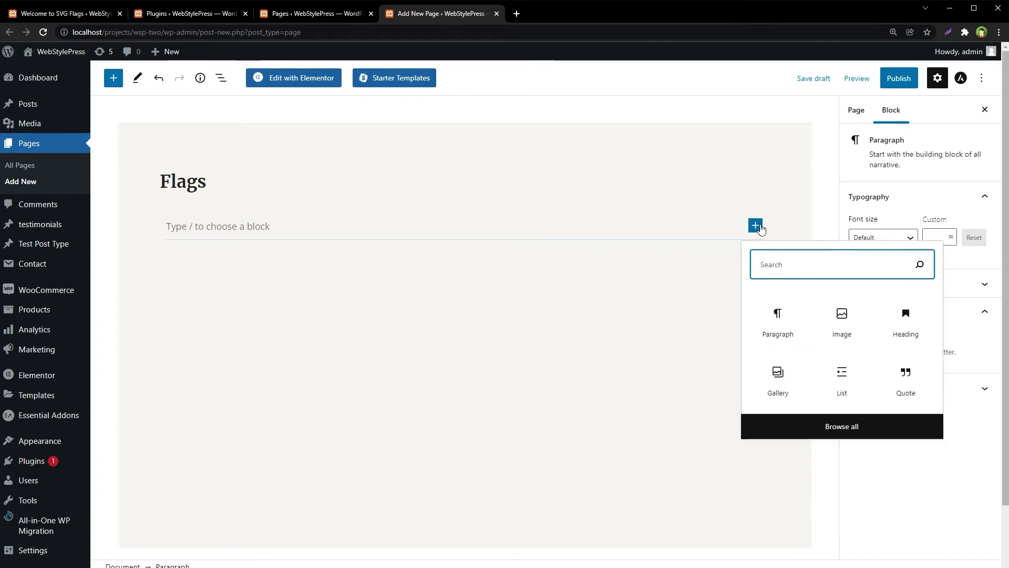
type("flag")
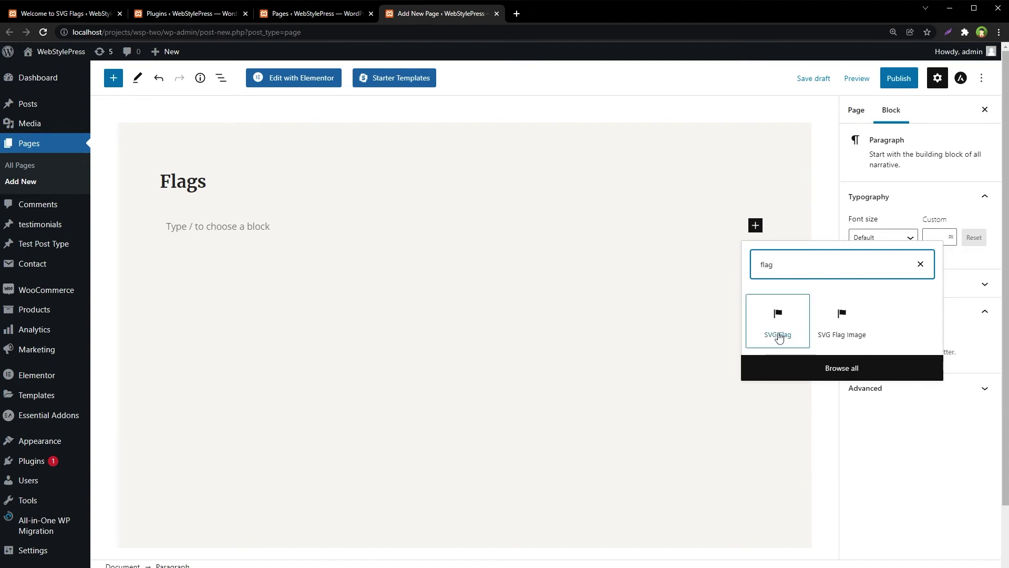
left_click(775, 328)
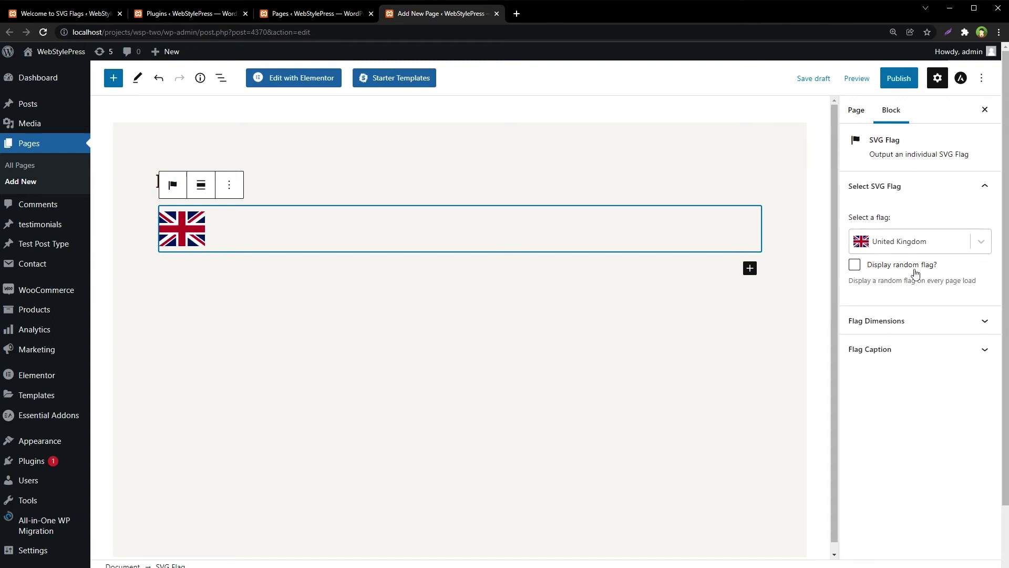
Leave Display random flag? switched off and select Canada as the block's flag.
left_click(854, 265)
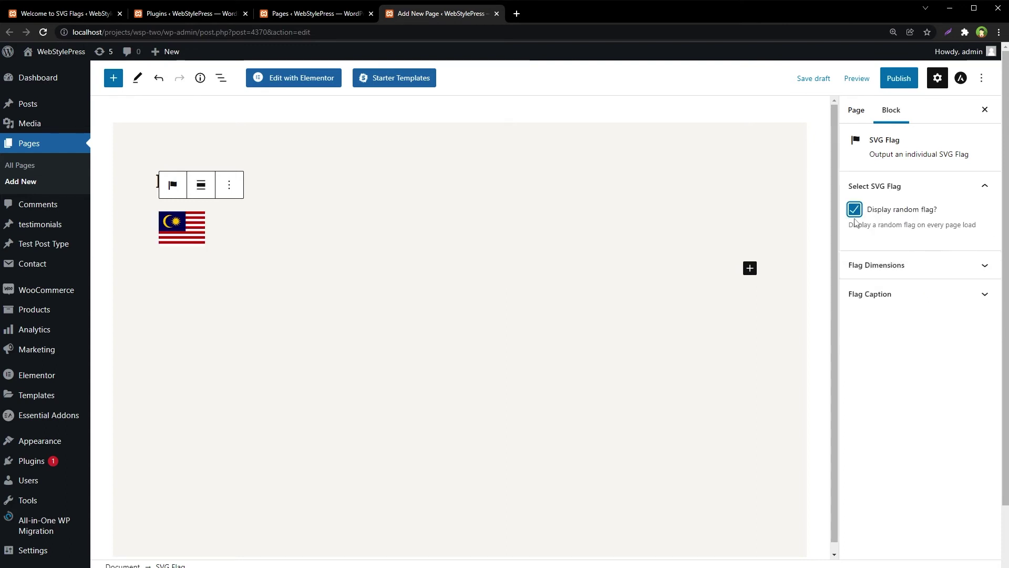
left_click(855, 210)
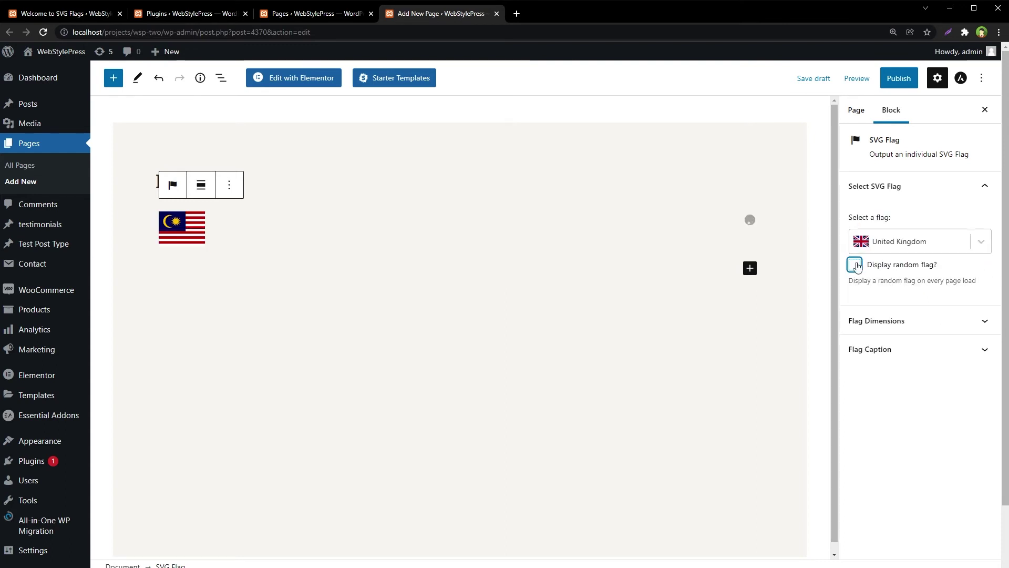
left_click(855, 264)
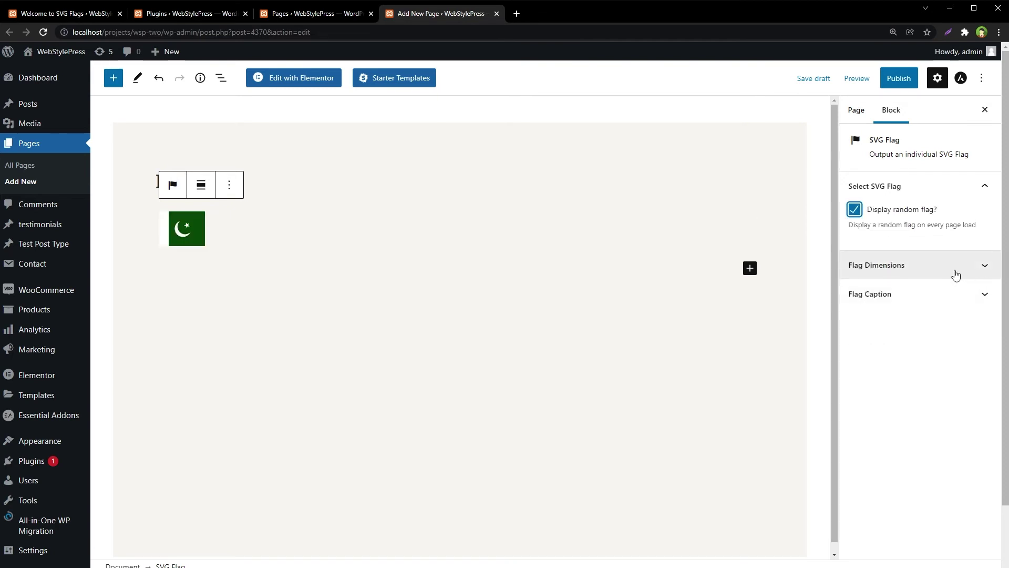
left_click(854, 210)
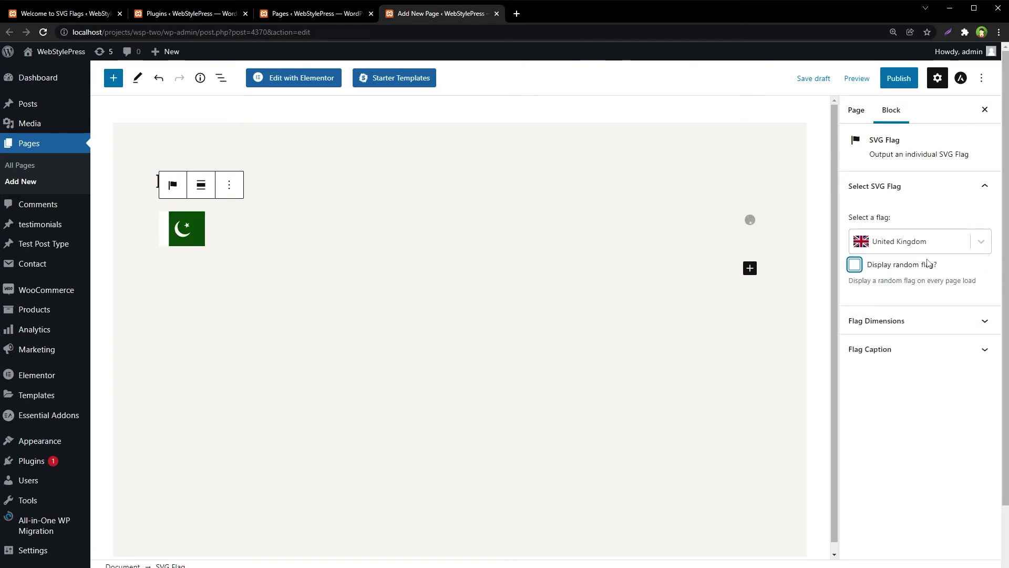
left_click(955, 235)
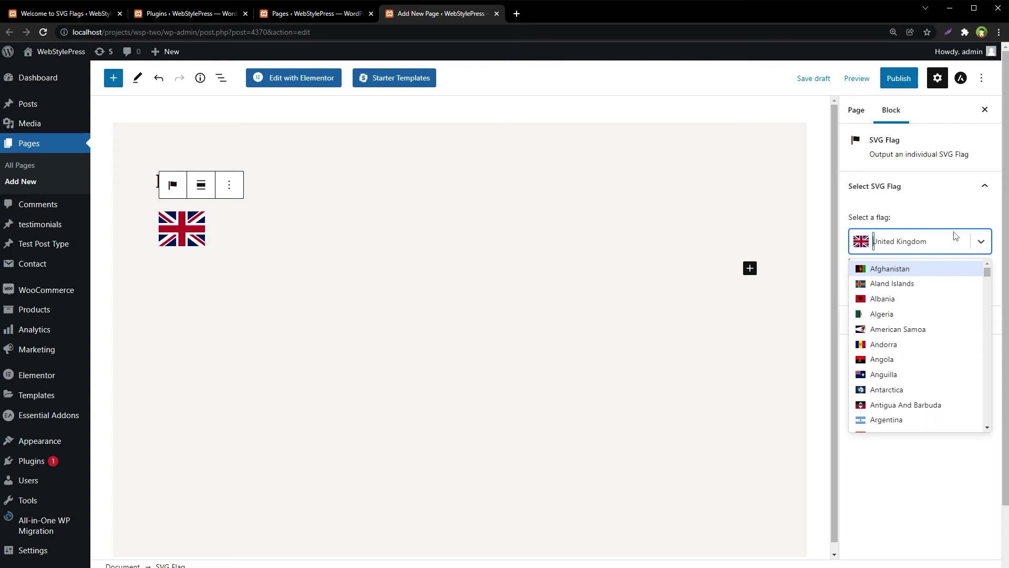
scroll(939, 360, "down", 9)
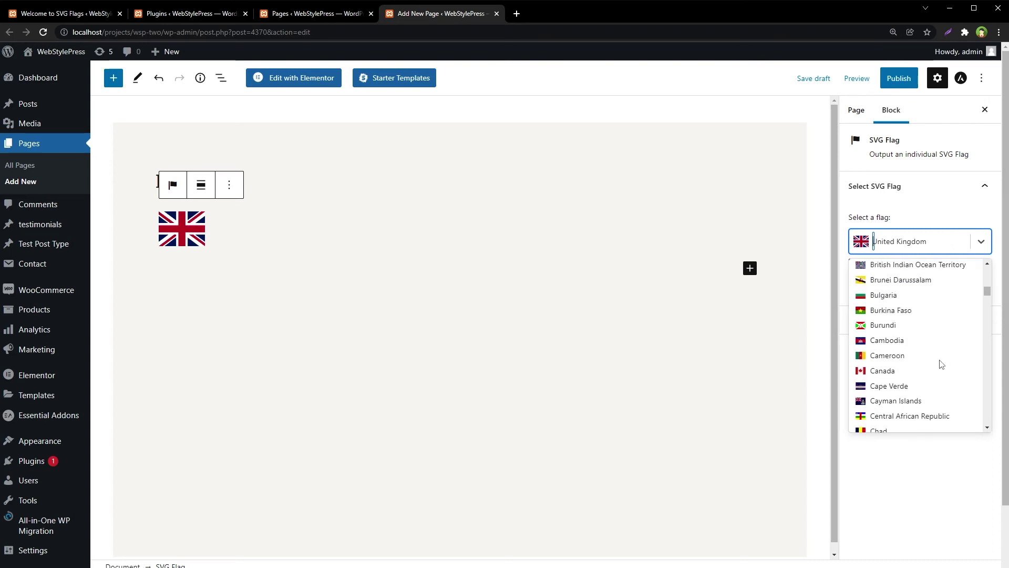
left_click(939, 369)
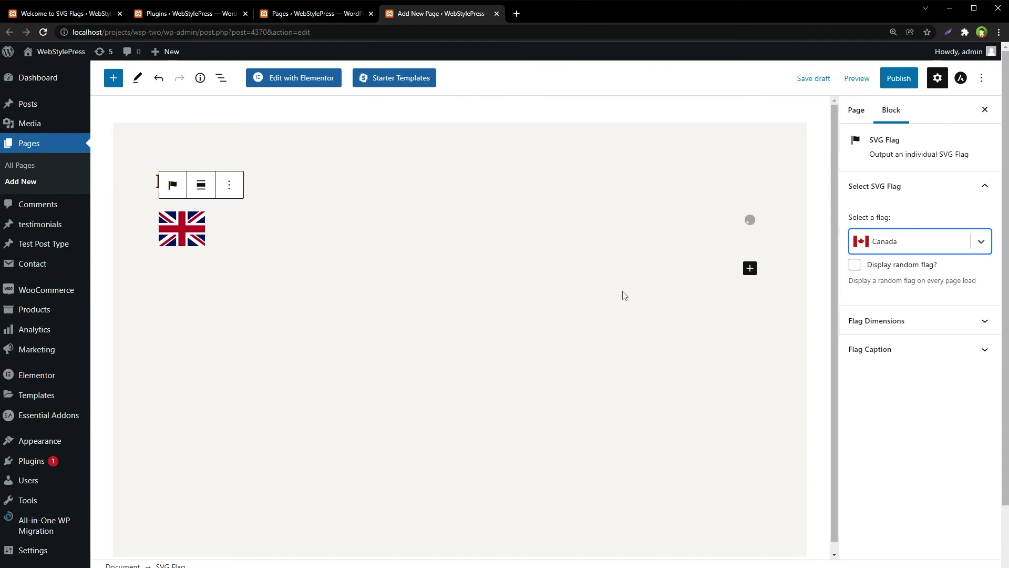
Publish the Flags page and open its live view.
left_click(857, 110)
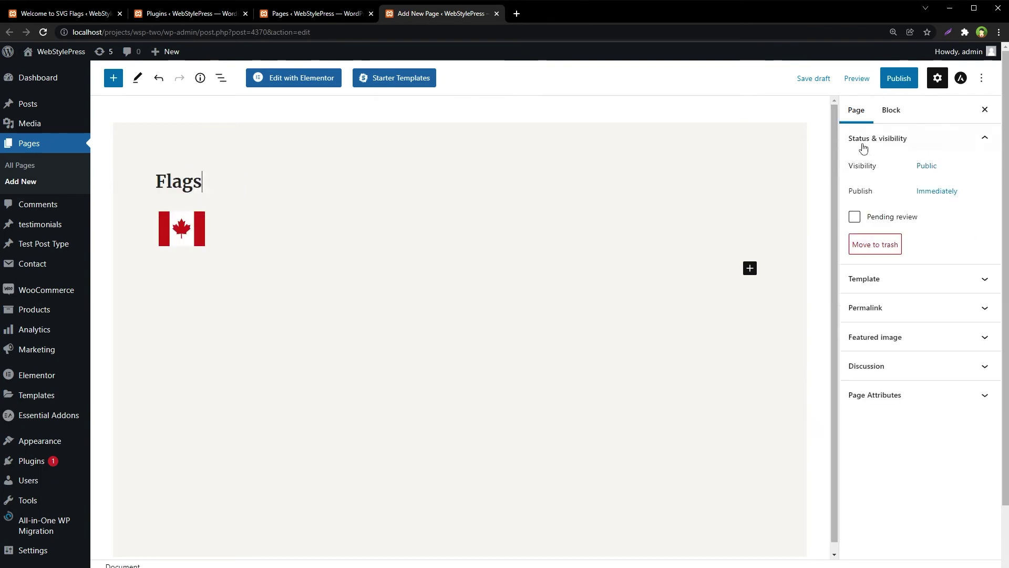
left_click(899, 78)
left_click(887, 76)
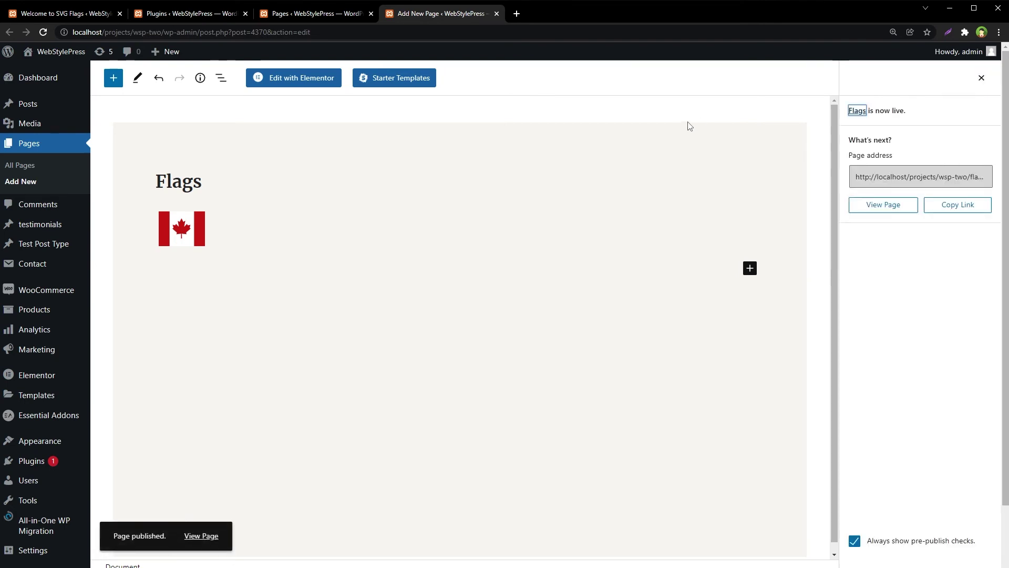
left_click(201, 536)
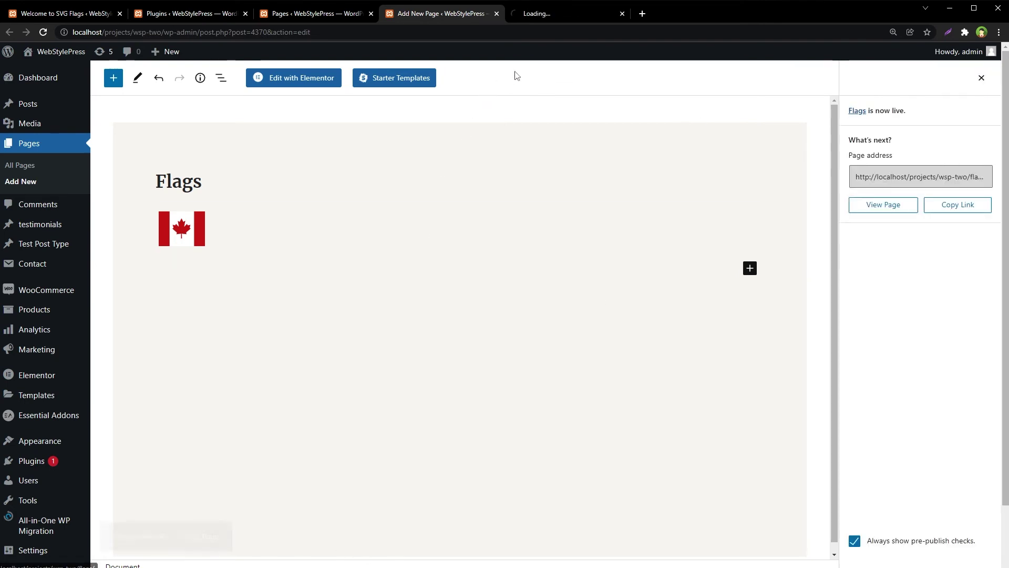
On the published Flags page, inspect the Canada flag's markup in developer tools.
left_click(560, 15)
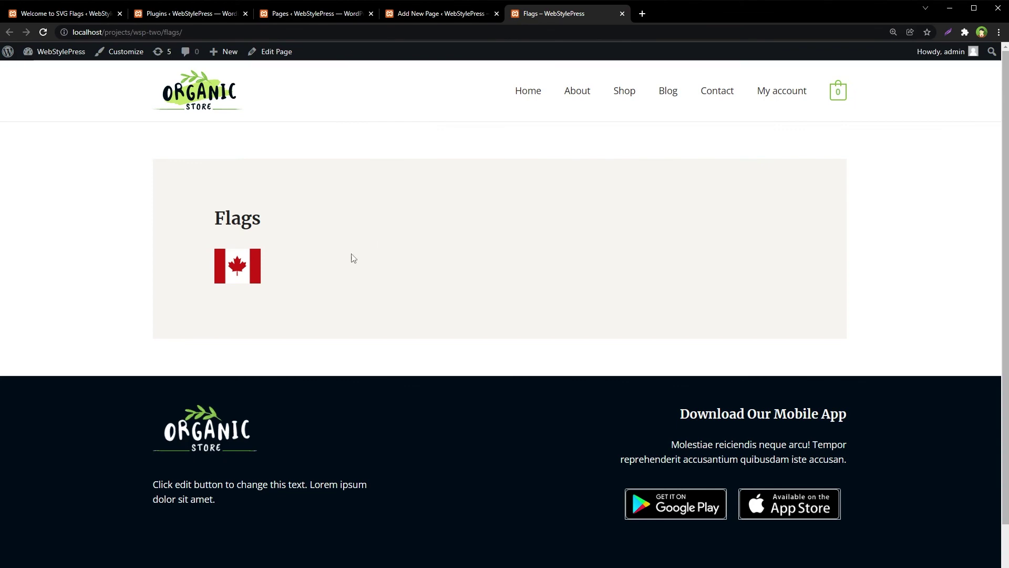
left_click_drag(206, 263, 151, 212)
left_click(288, 261)
right_click(245, 269)
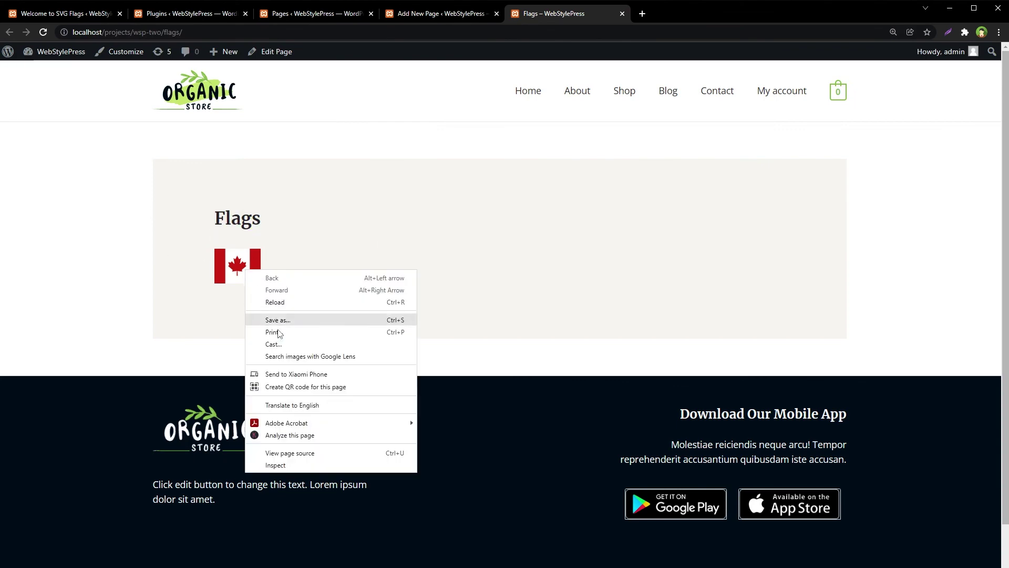
left_click(275, 465)
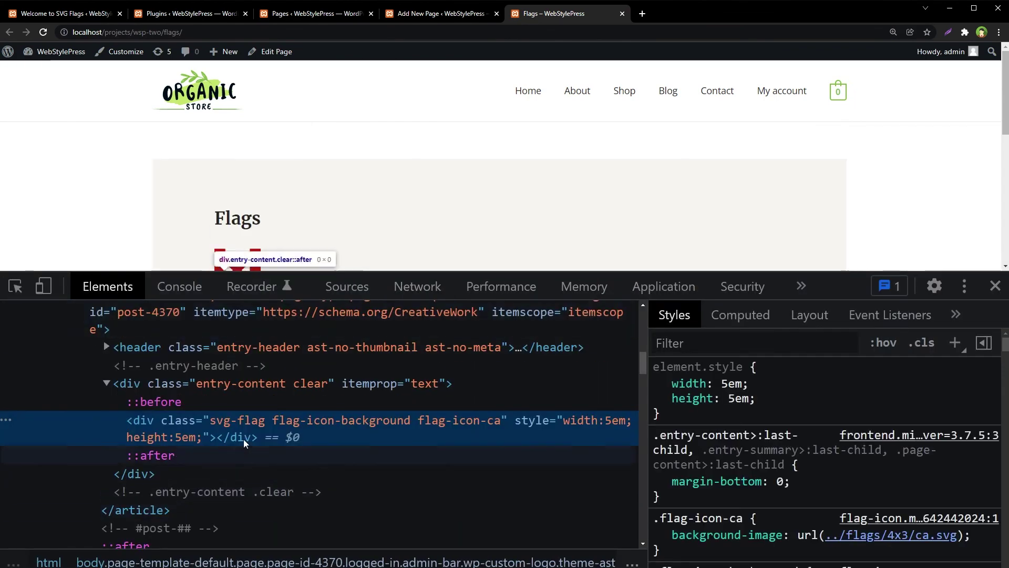